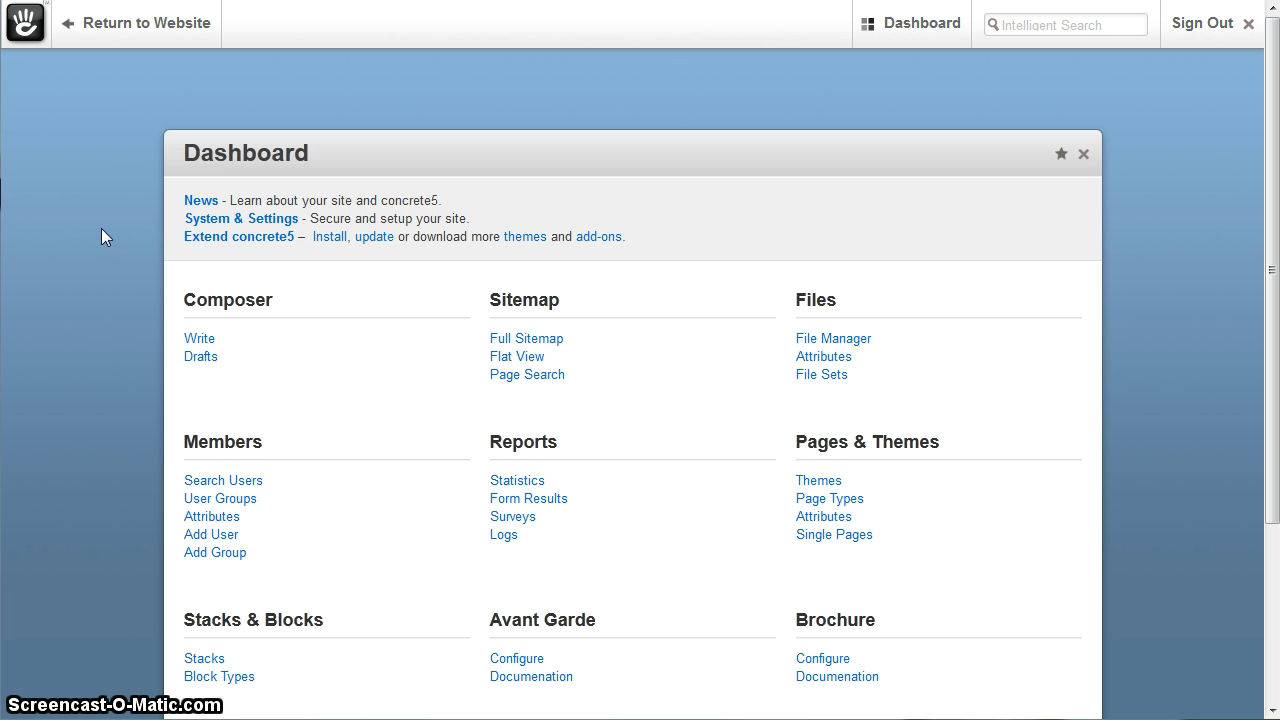
Step: Go to System & Settings, open SEO Analyzer under SEO & Statistics, and focus its URL field
left_click(198, 219)
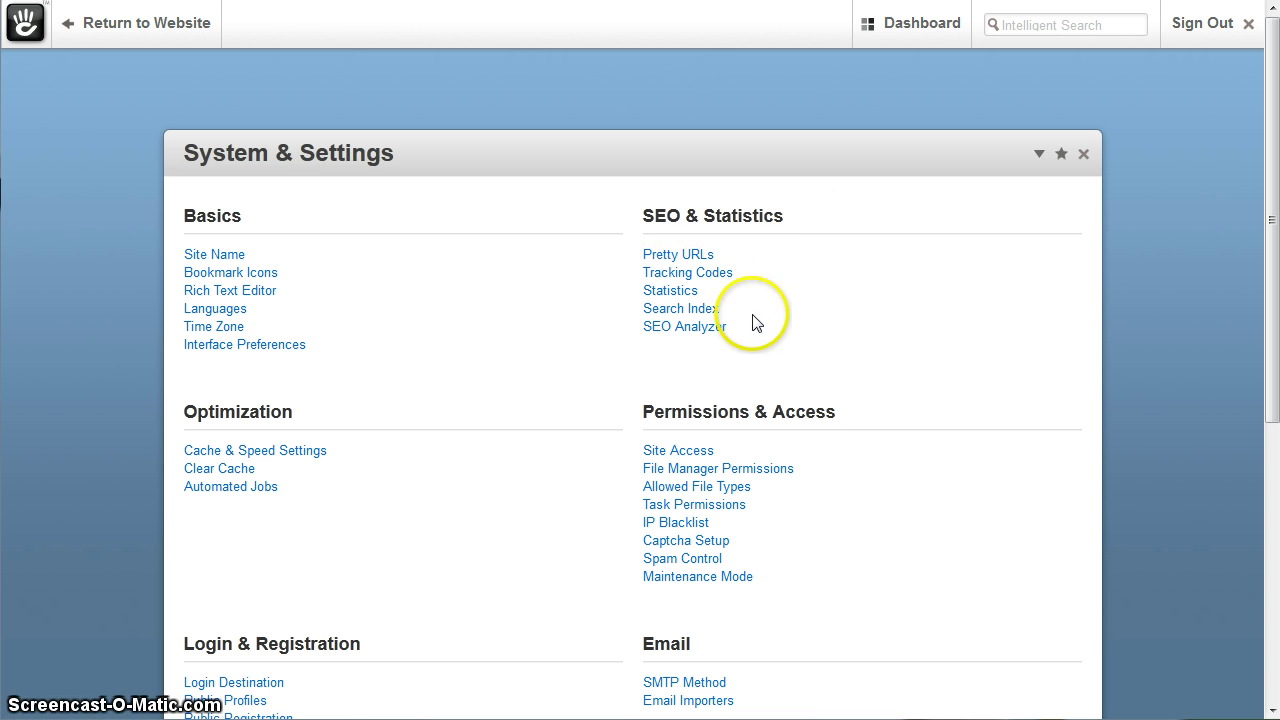
left_click(670, 330)
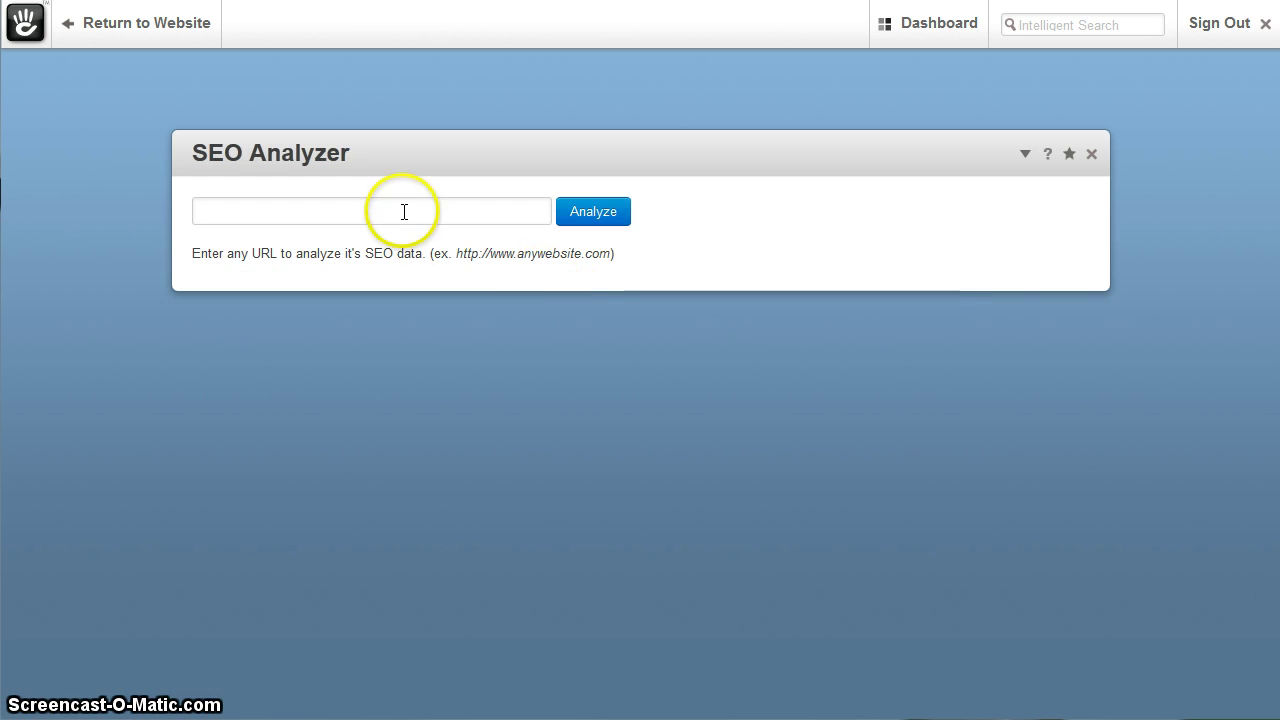
left_click(400, 211)
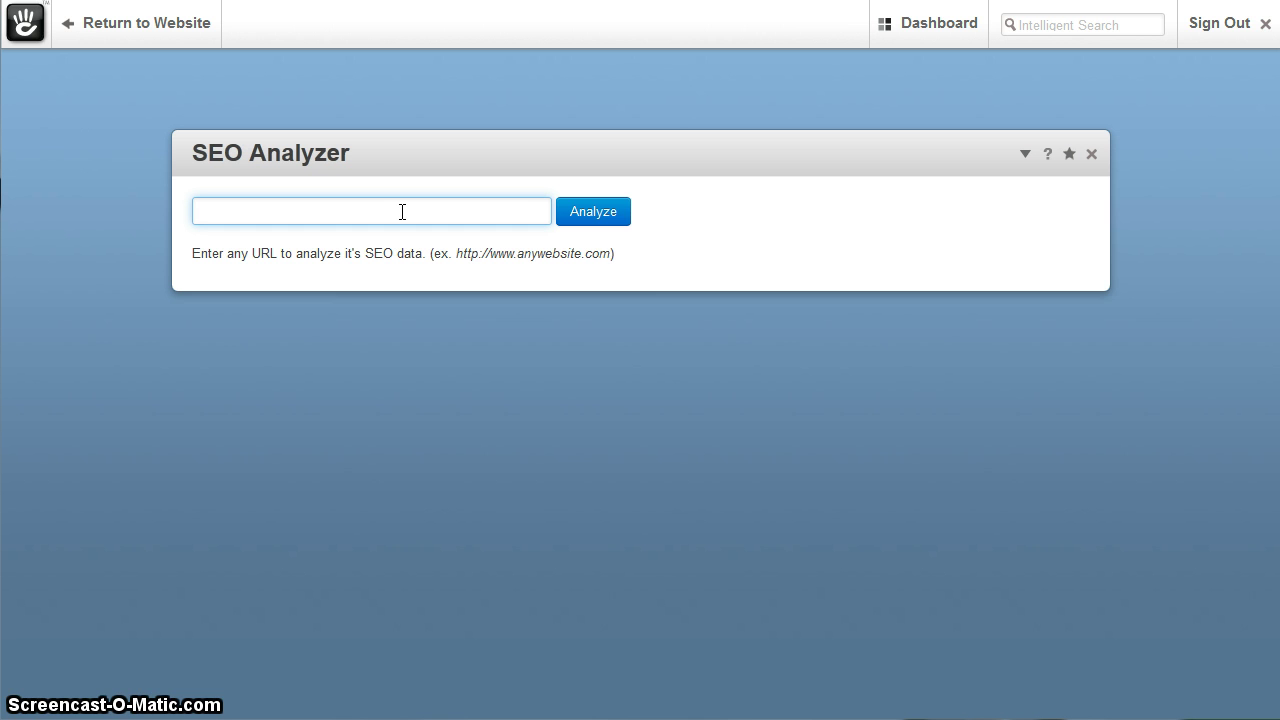
type("http")
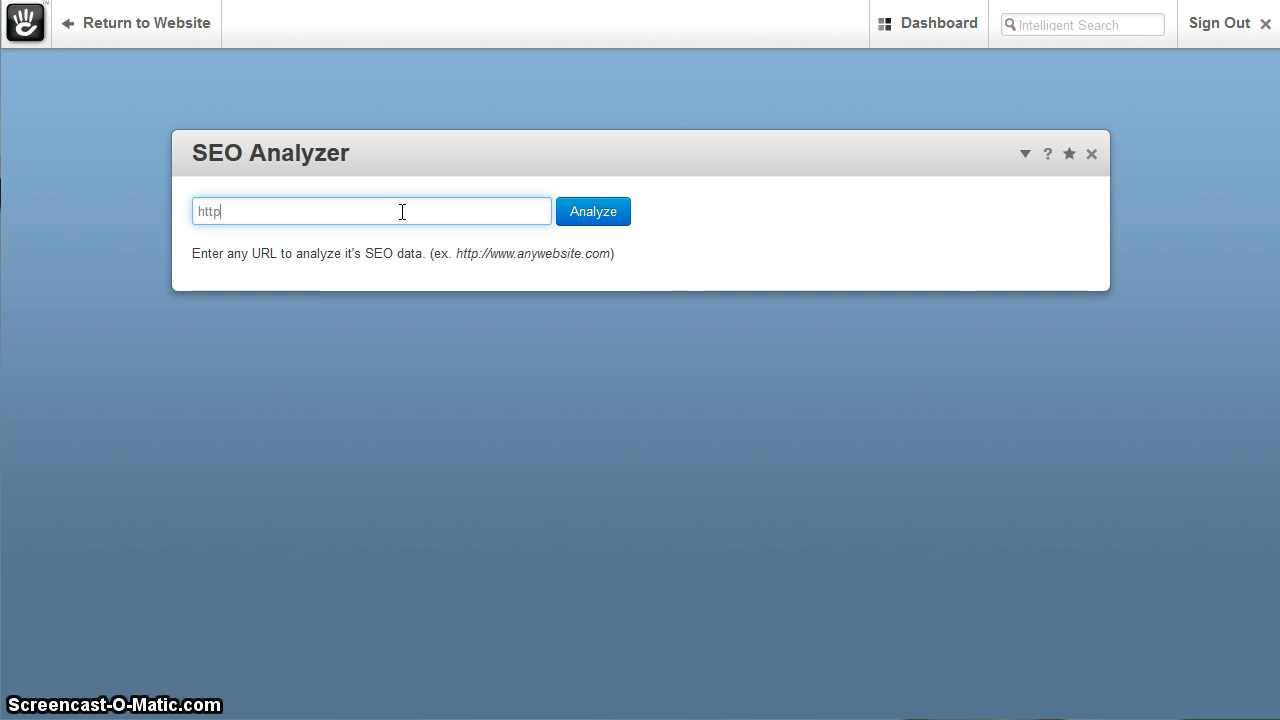
type("://www.serviceallvacuum.com")
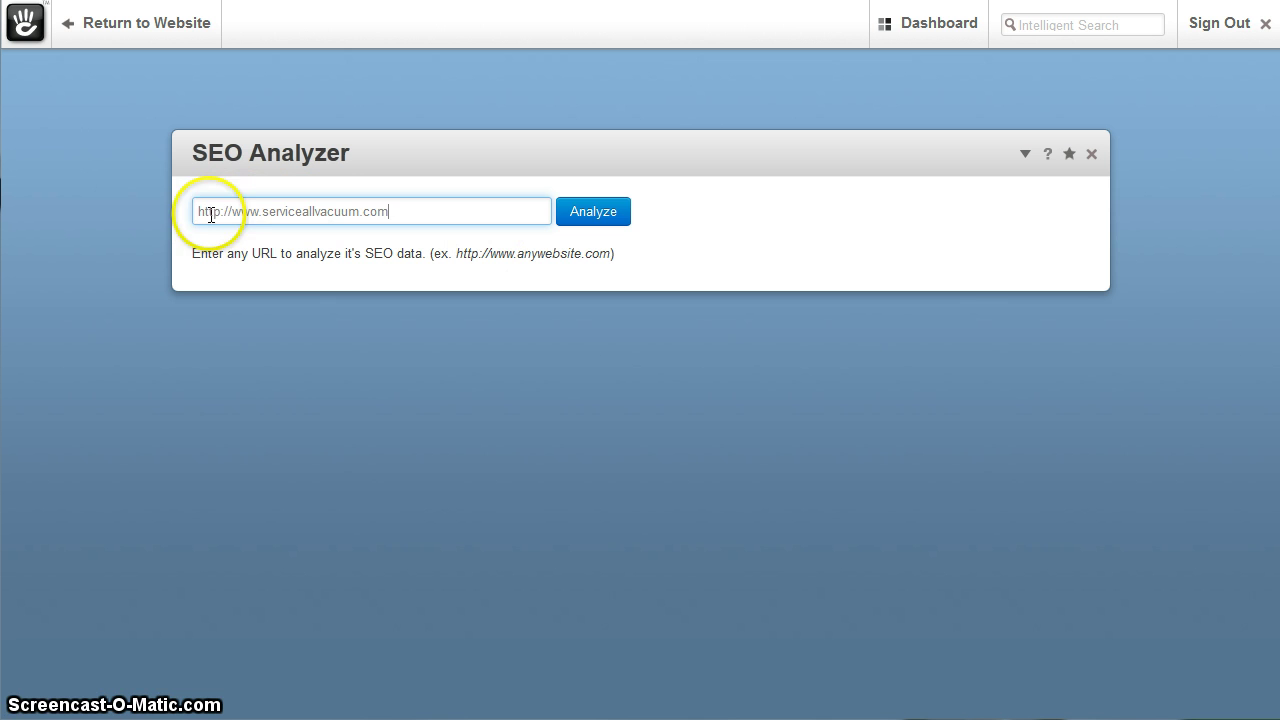
key("Home")
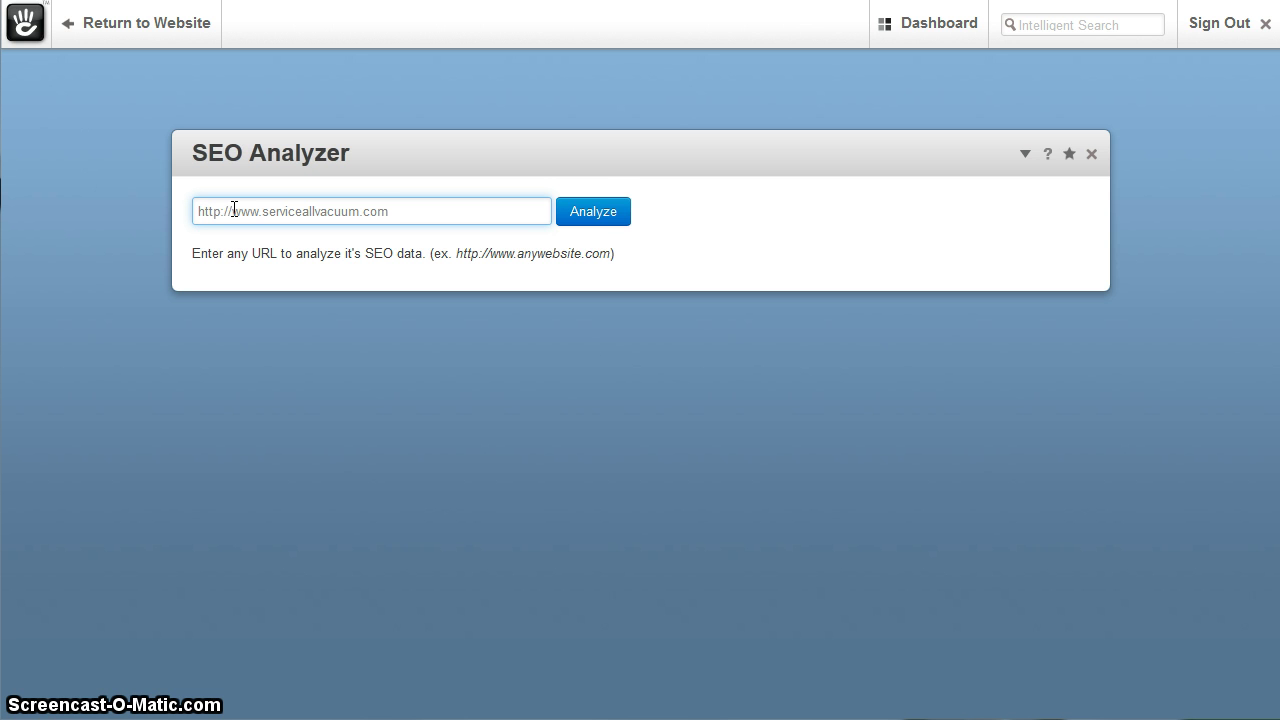
left_click(597, 218)
left_click(386, 211)
left_click(620, 214)
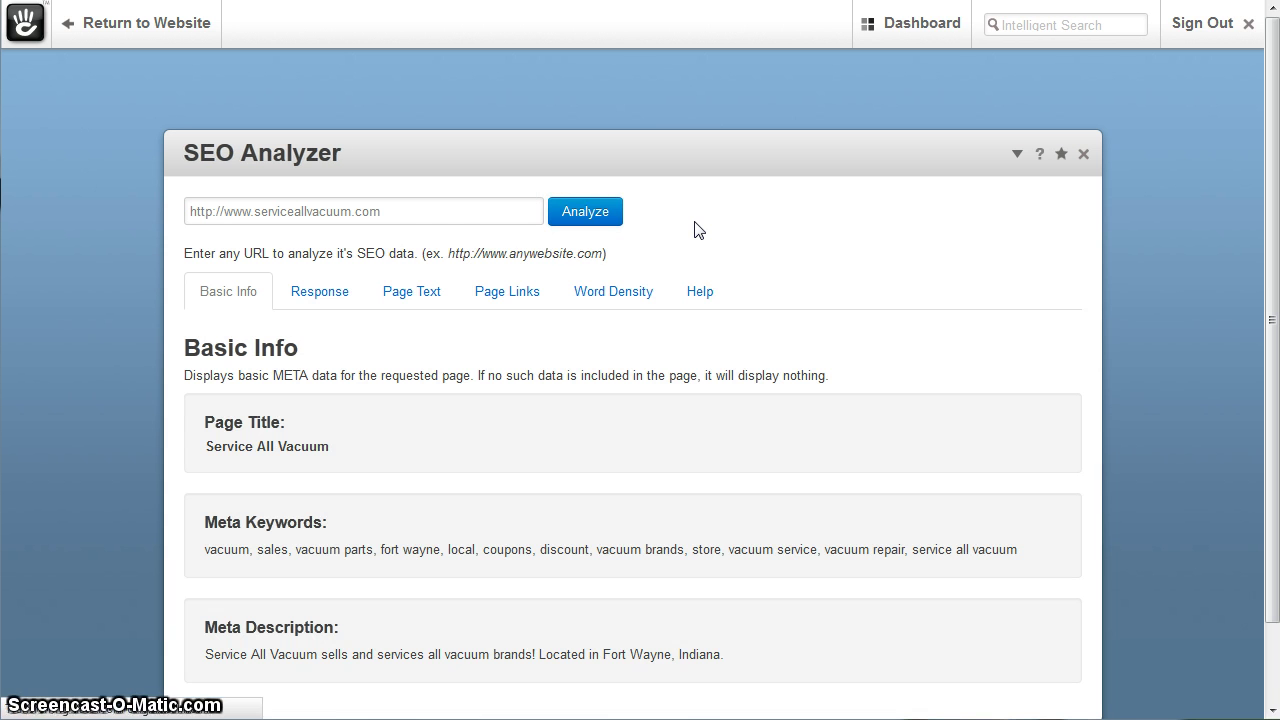
Step: Show the Response results: status code 200, content type text/html; charset=UTF-8
left_click(694, 229)
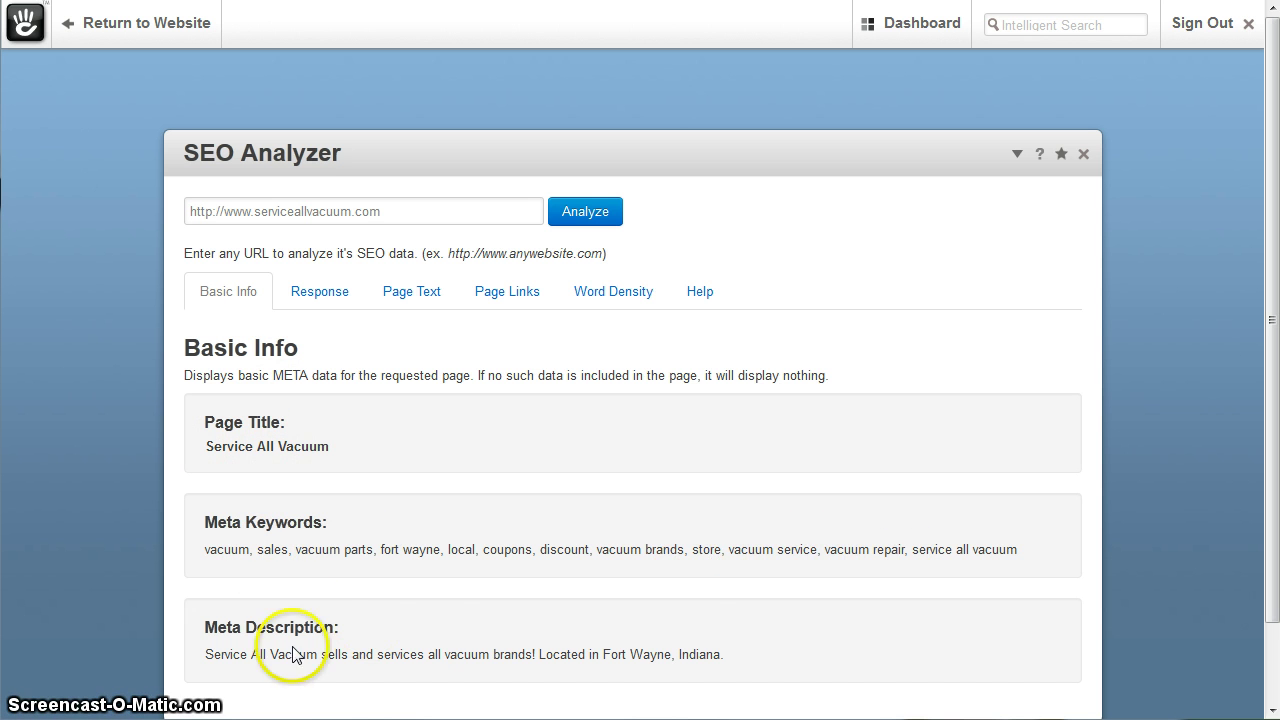
left_click(321, 293)
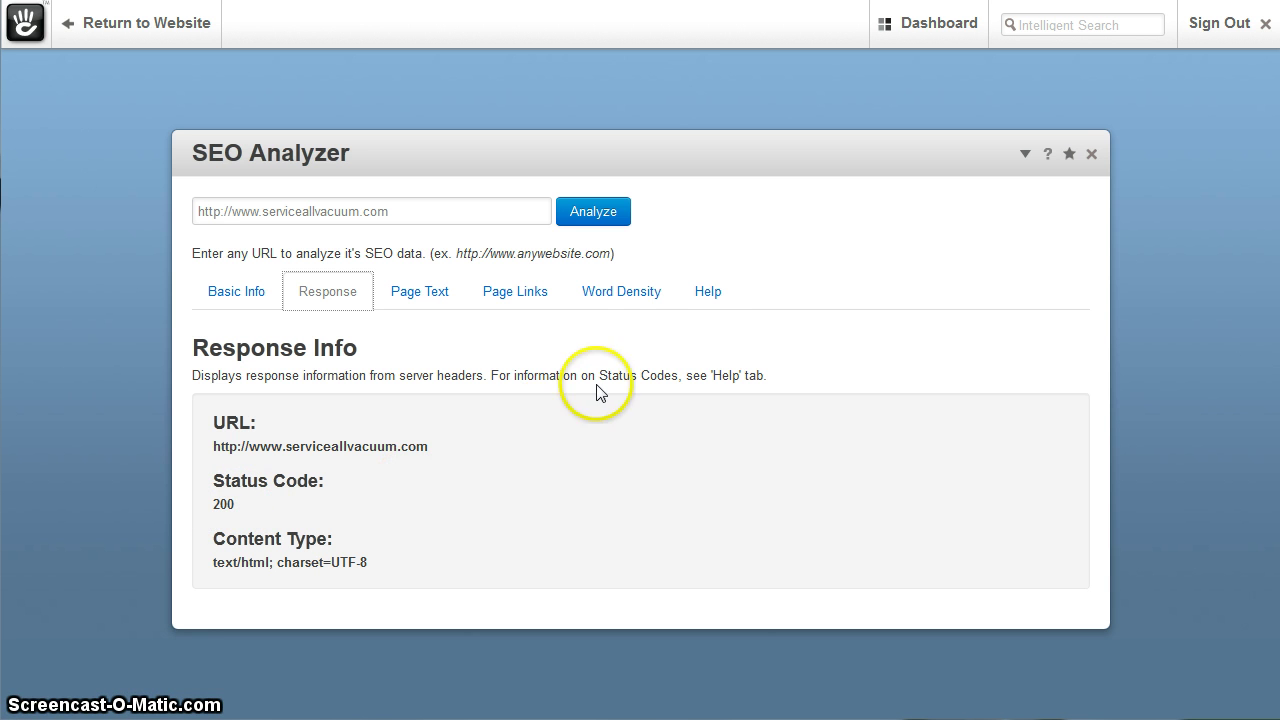
left_click(706, 293)
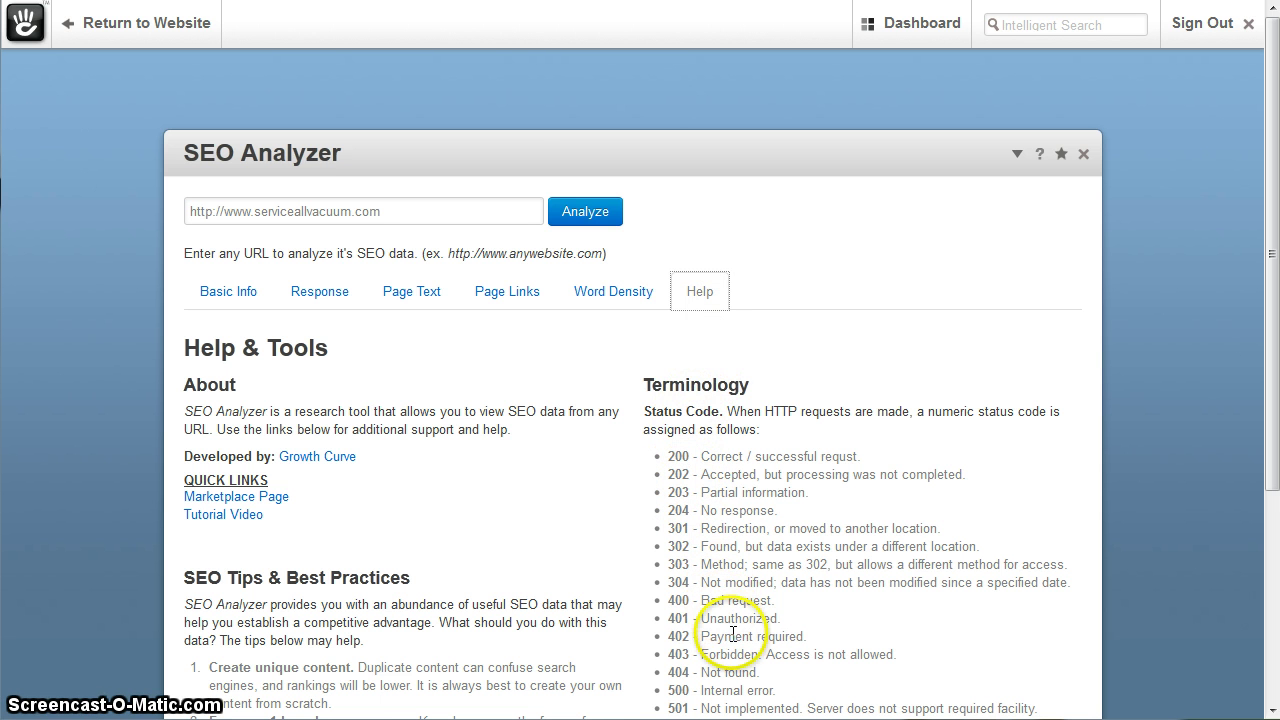
scroll(790, 530, "down", 2)
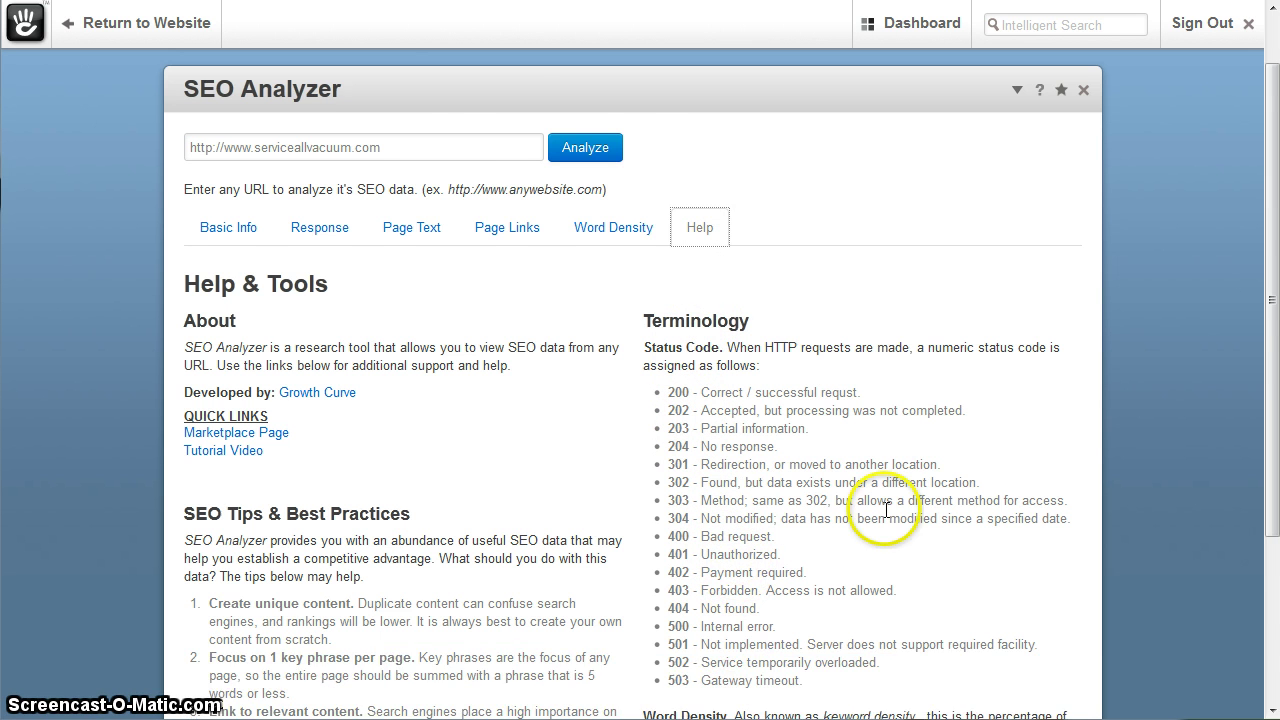
left_click_drag(1270, 345, 1265, 313)
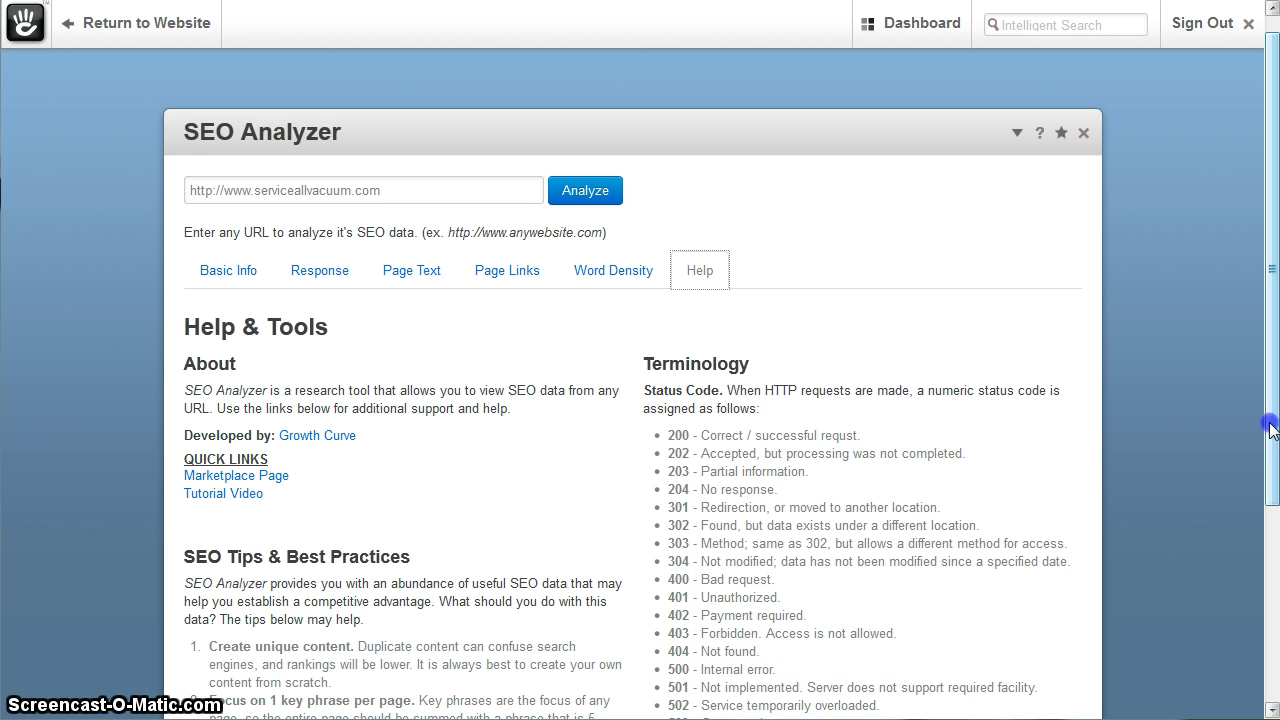
left_click_drag(1270, 432, 1270, 439)
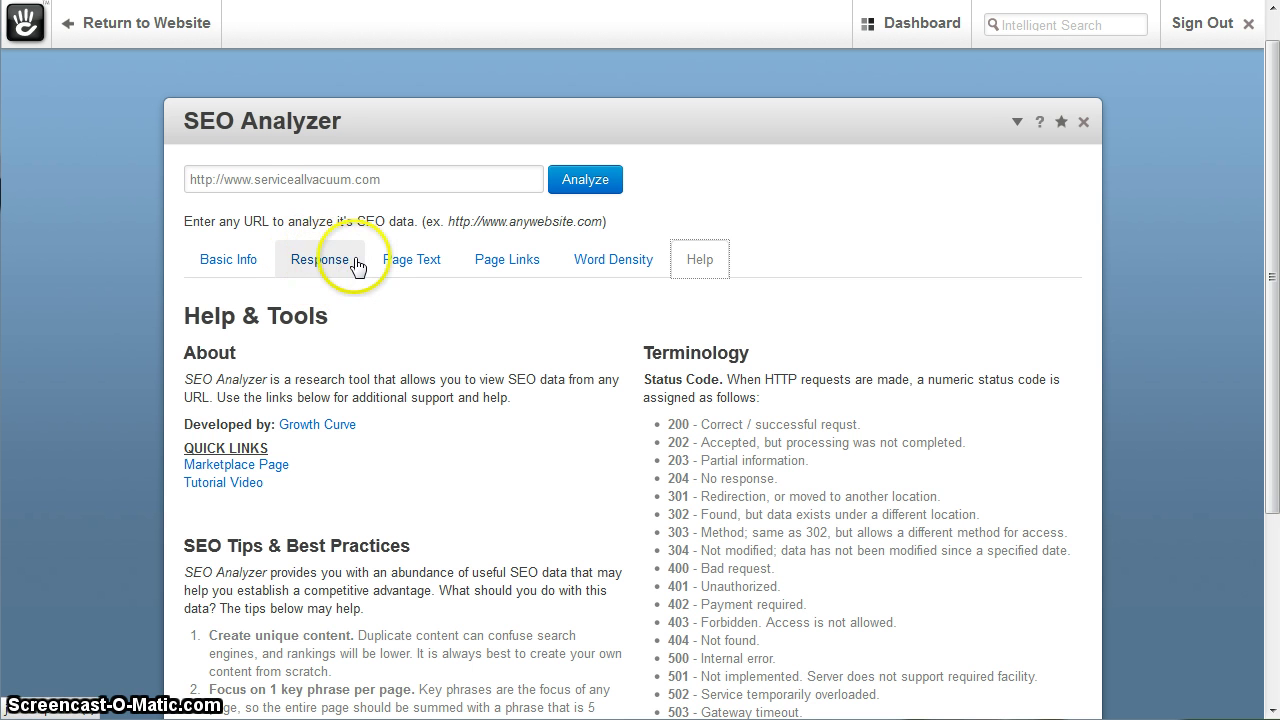
left_click(324, 260)
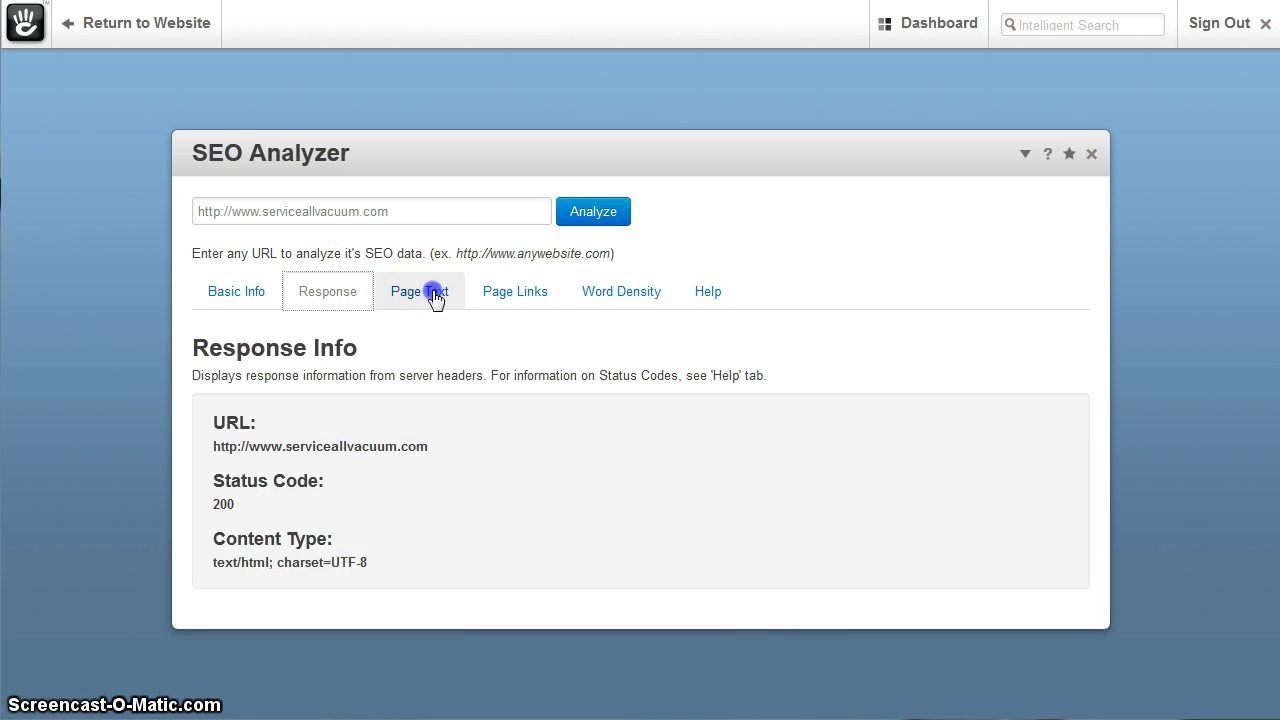
Step: Review the site's page text as bots see it and its list of page links
left_click(433, 302)
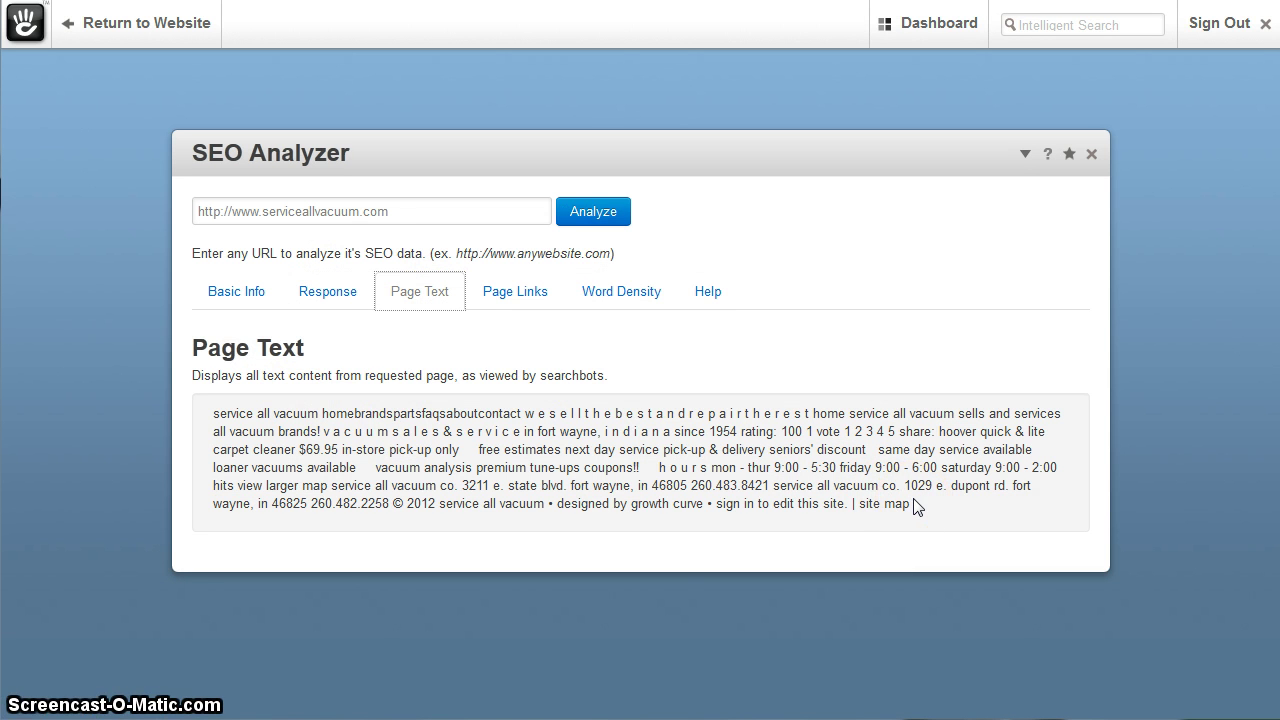
left_click(505, 298)
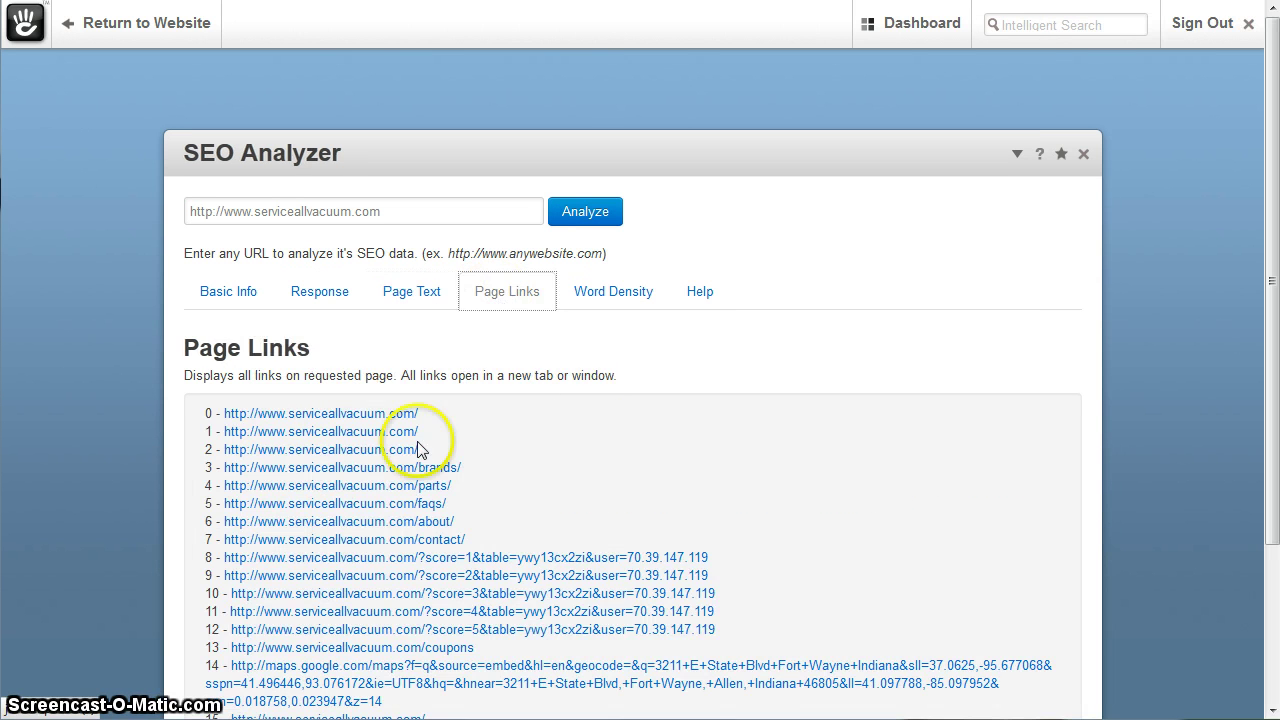
scroll(507, 445, "down", 1)
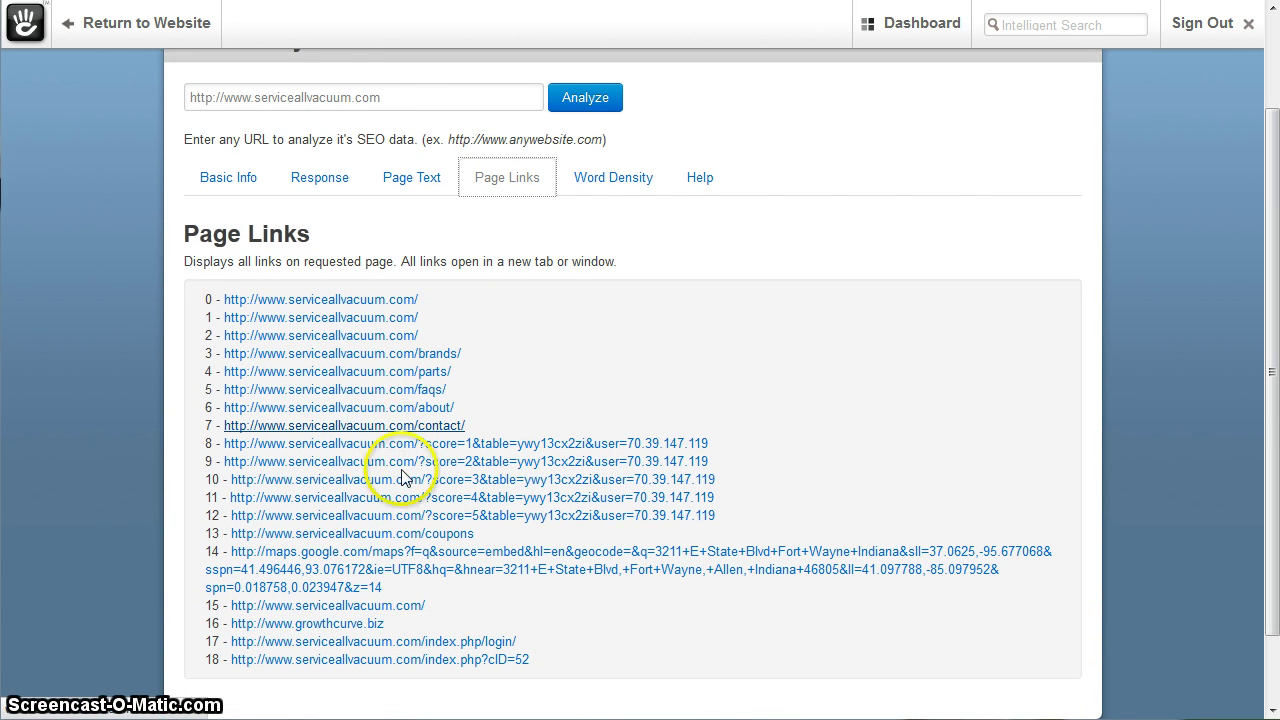
Step: Show the word density tables: 193 words/phrases, with 'service' and 'vacuum' at 4.15% each
left_click(620, 188)
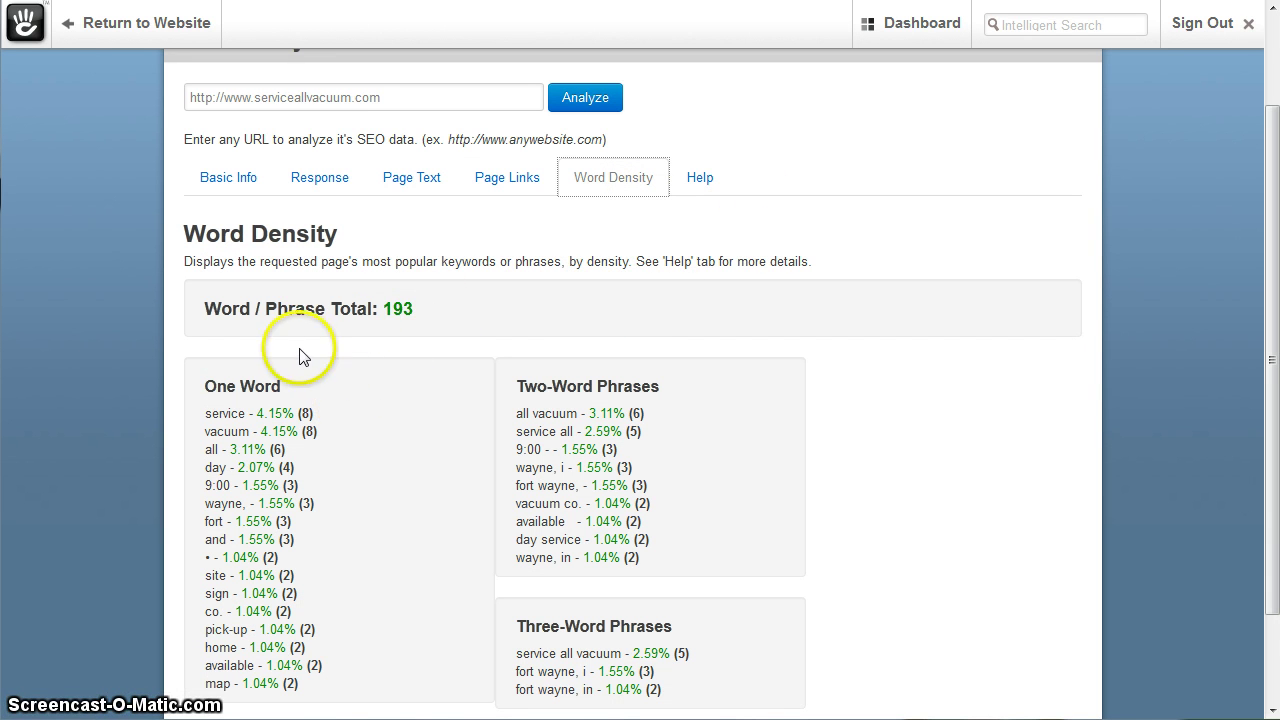
scroll(416, 438, "down", 2)
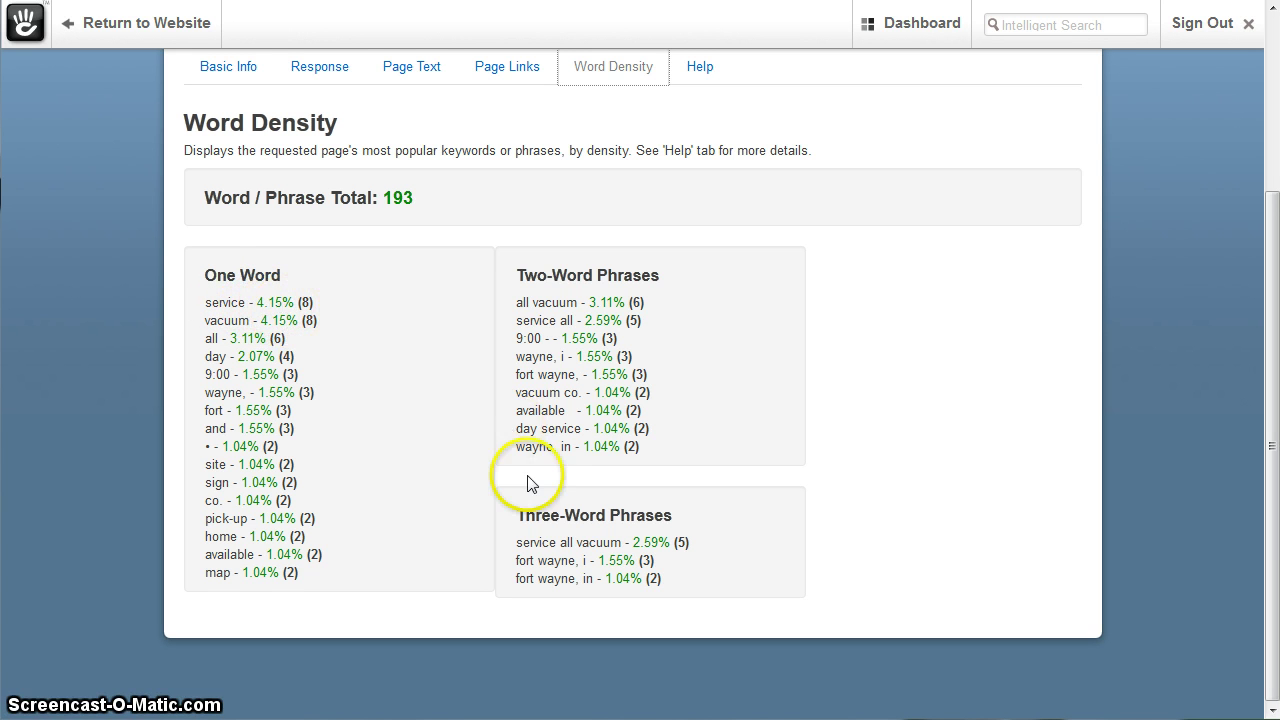
left_click_drag(1273, 294, 1273, 110)
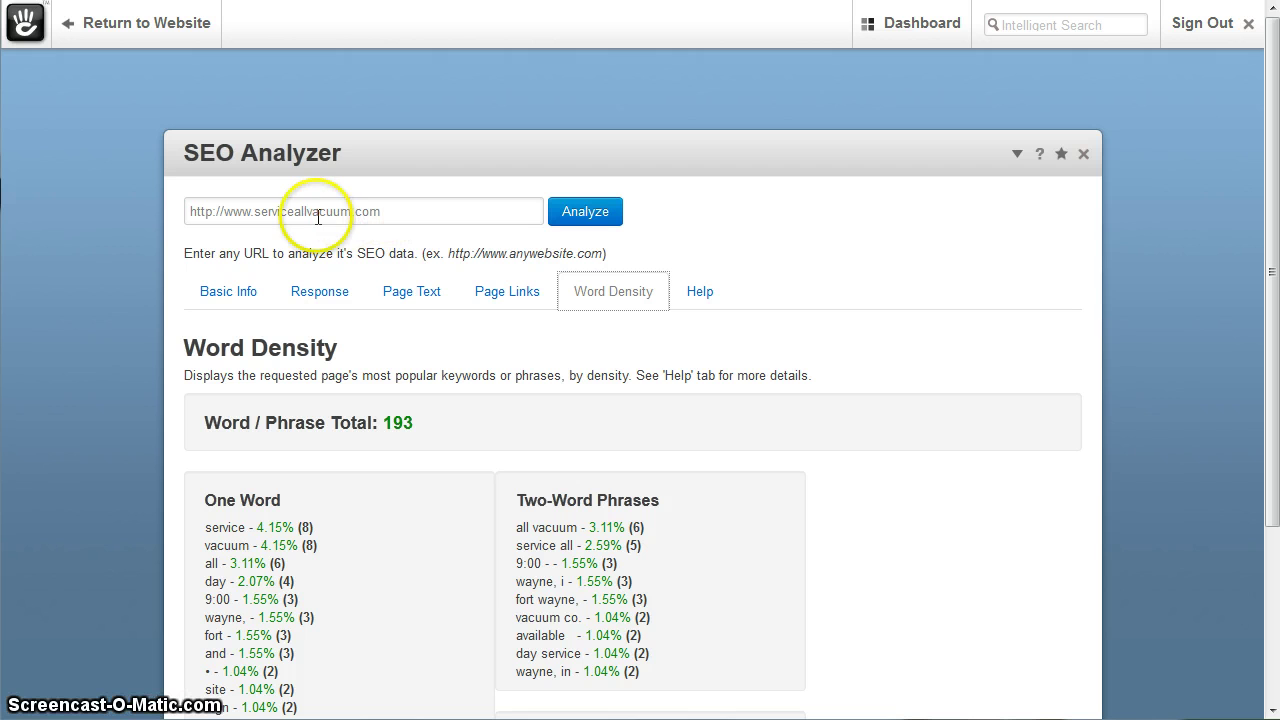
Step: Analyze c5.gclocal.net, showing title 'C5 Zone :: Home', no meta keywords and a meta description
left_click(389, 211)
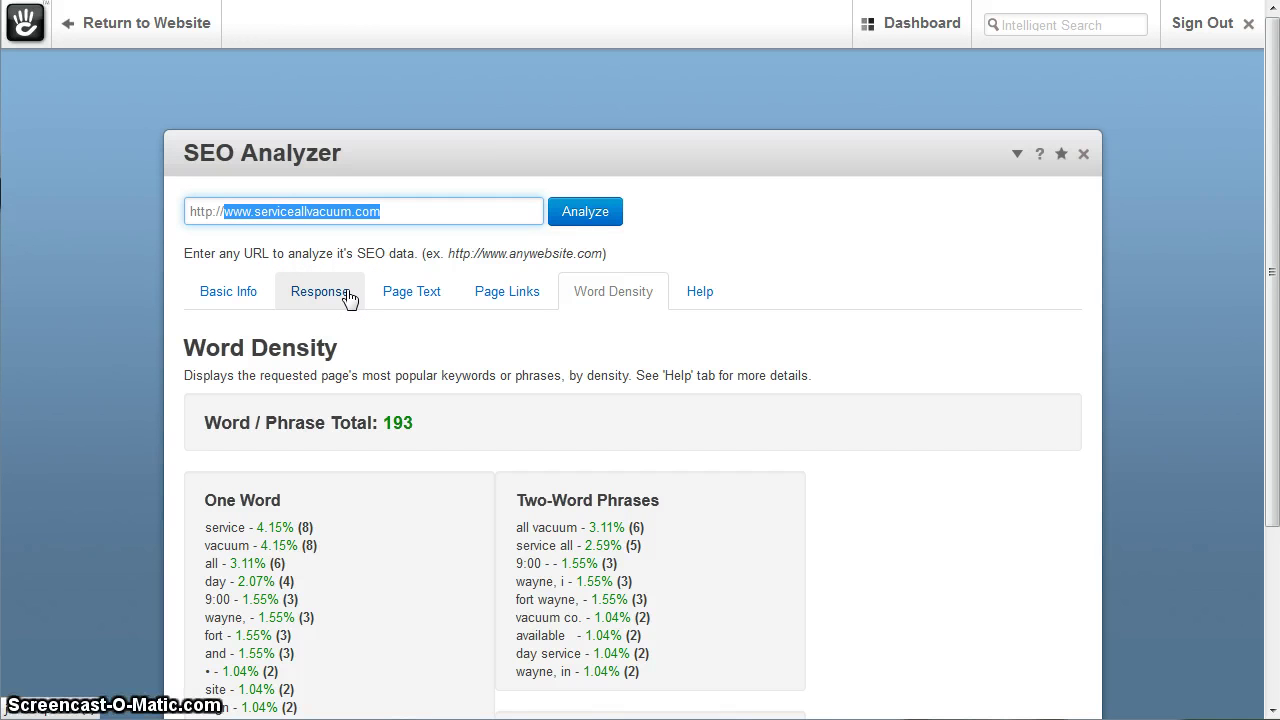
type("c")
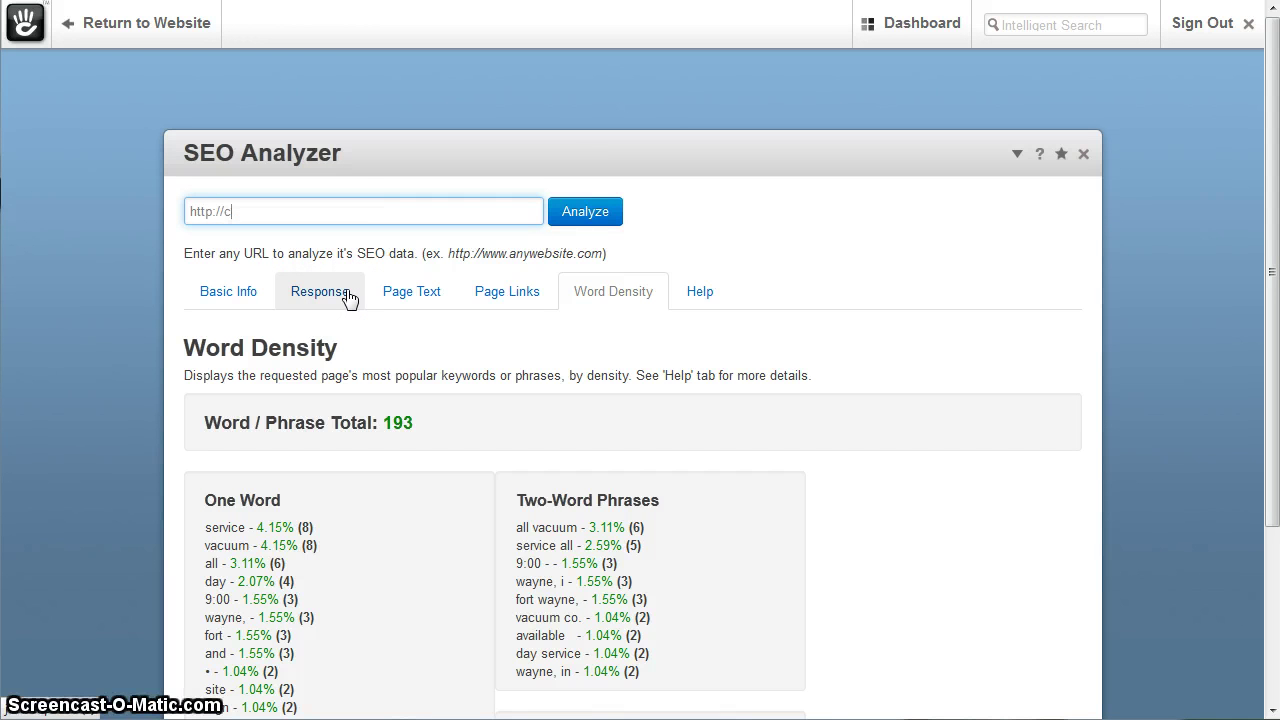
type("5.gclocal.net")
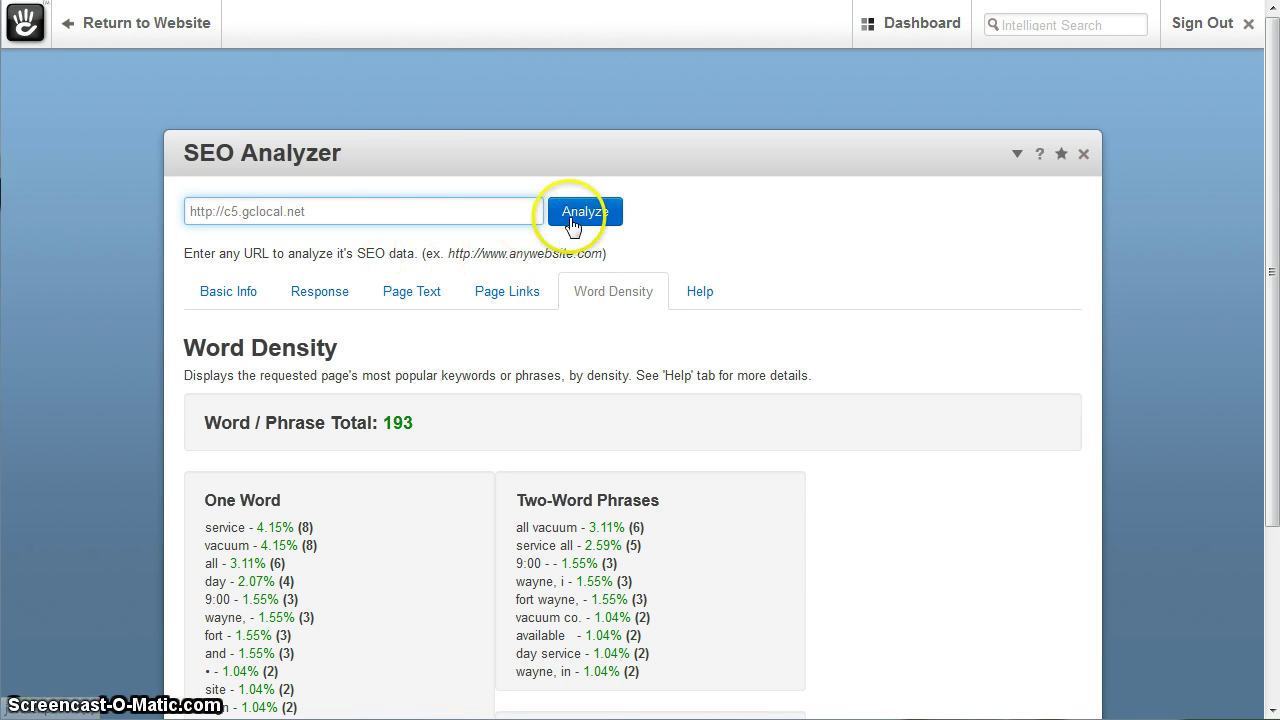
left_click(576, 212)
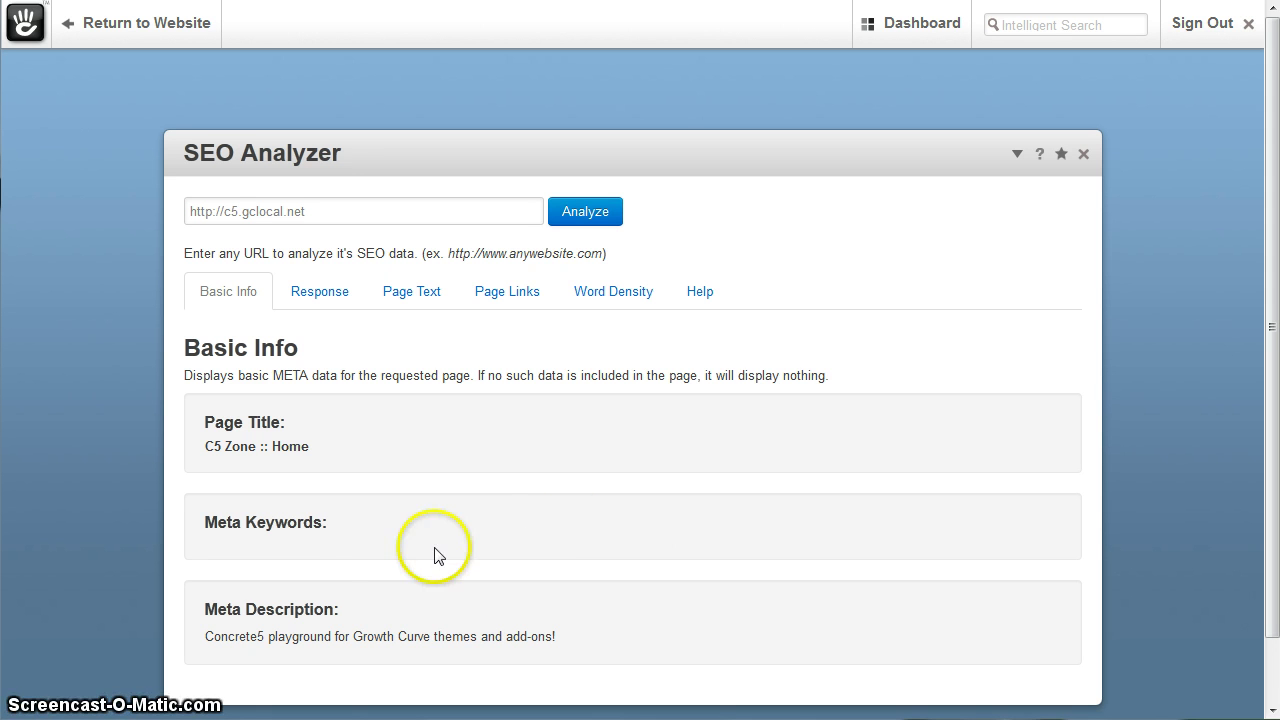
Step: Check c5.gclocal.net's Response, Page Text, Page Links and Word Density (30 words, 'home' 10%)
left_click(330, 298)
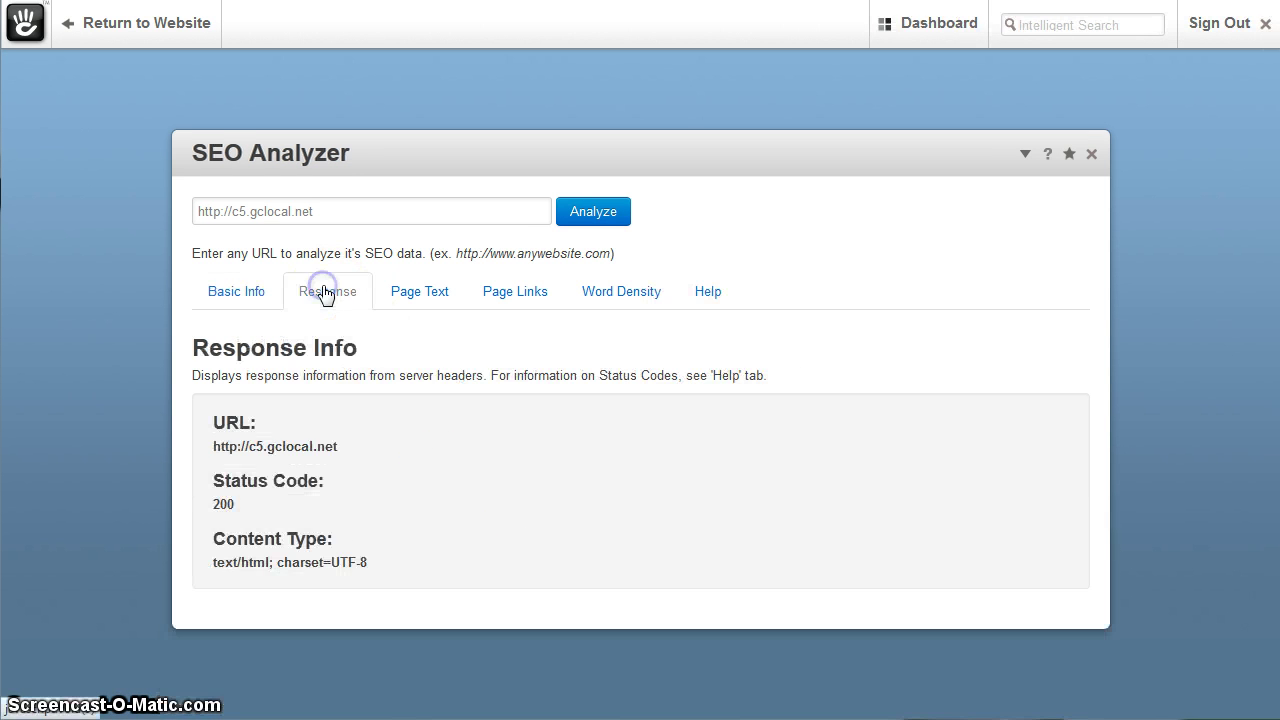
left_click(410, 302)
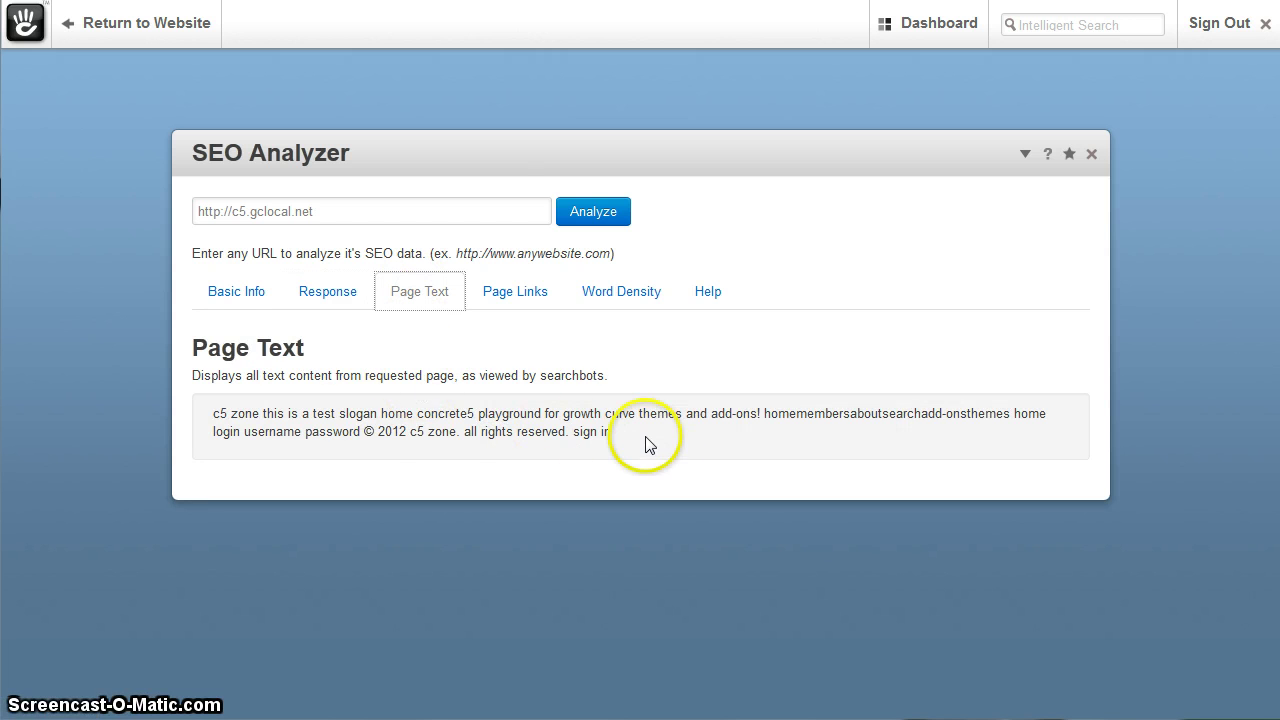
left_click(504, 302)
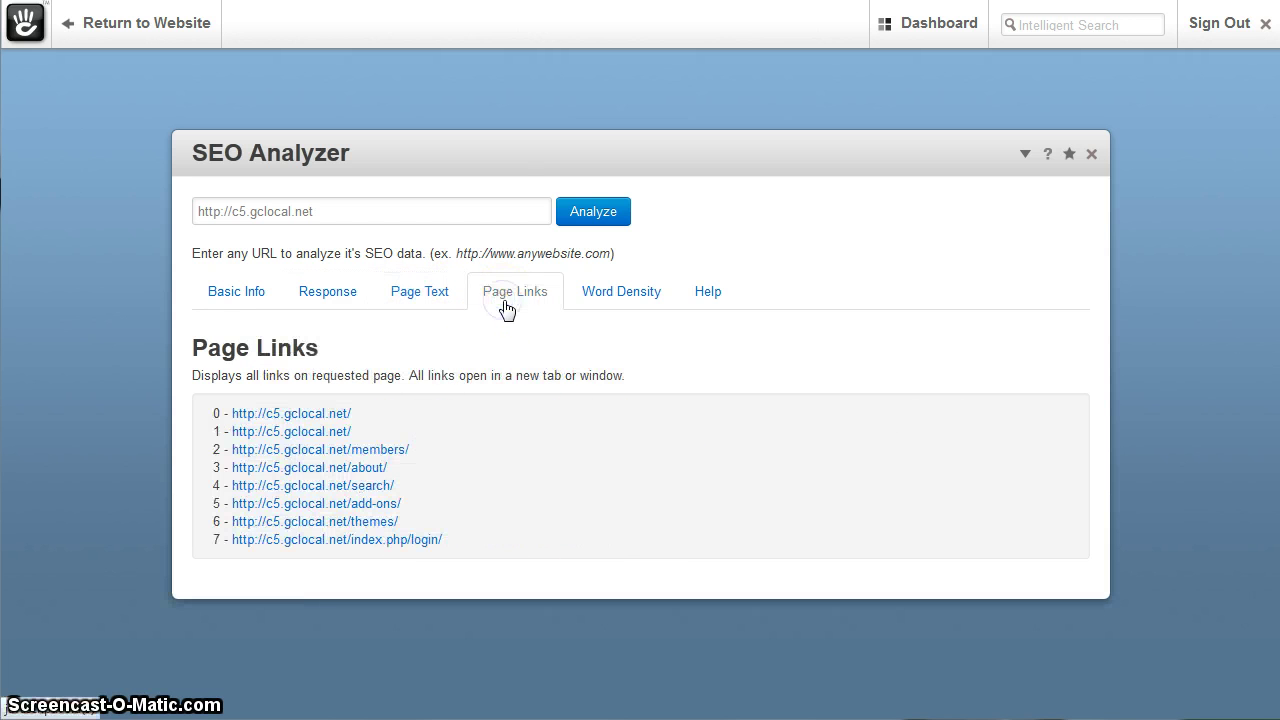
left_click(598, 300)
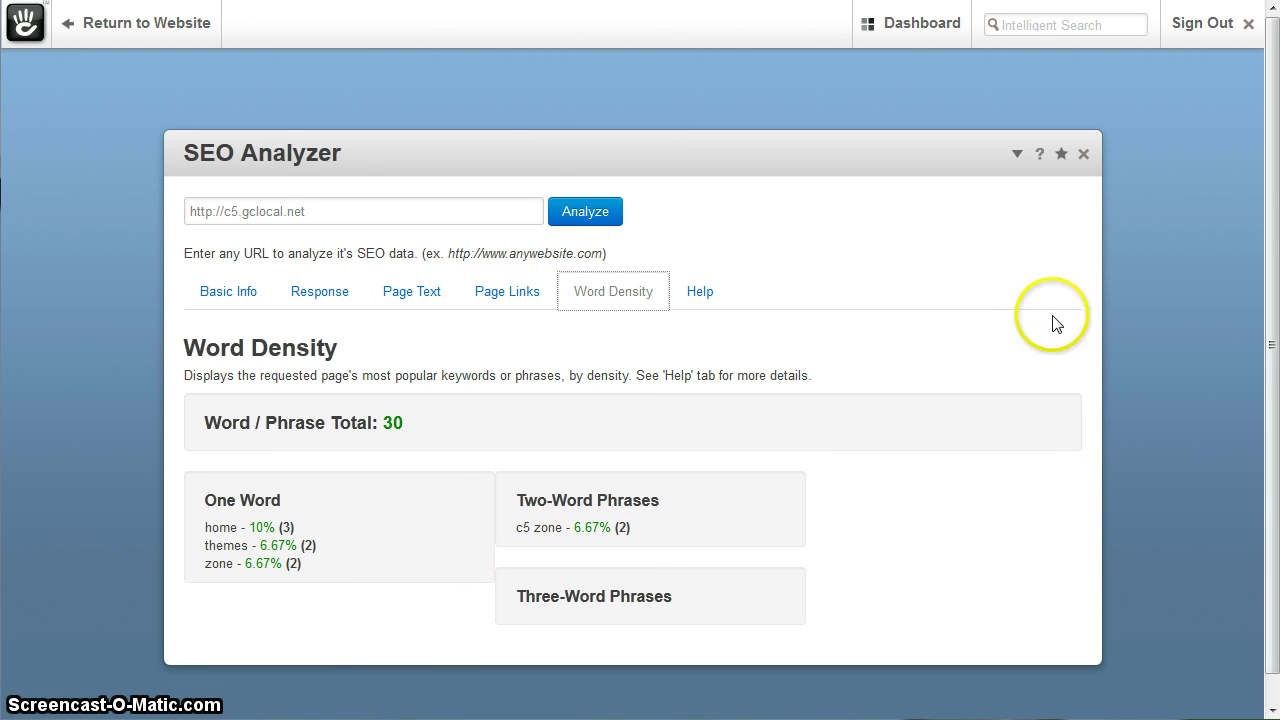
left_click(306, 209)
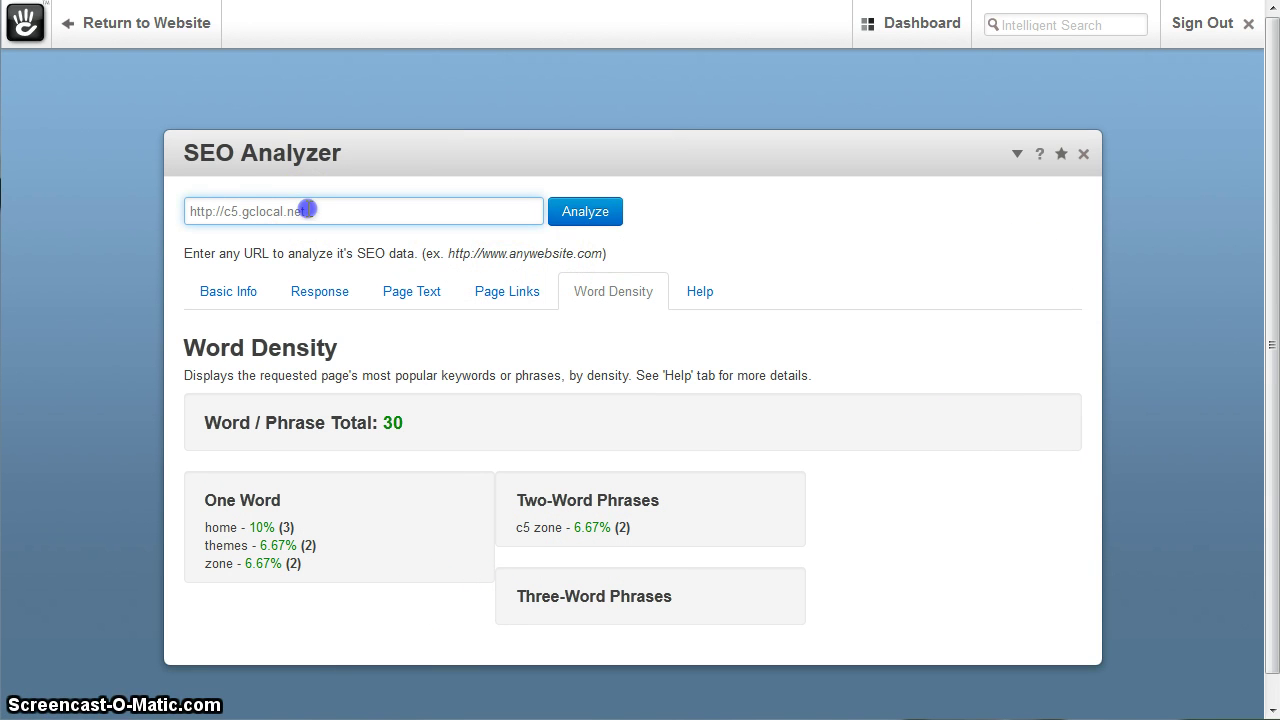
left_click_drag(316, 209, 232, 208)
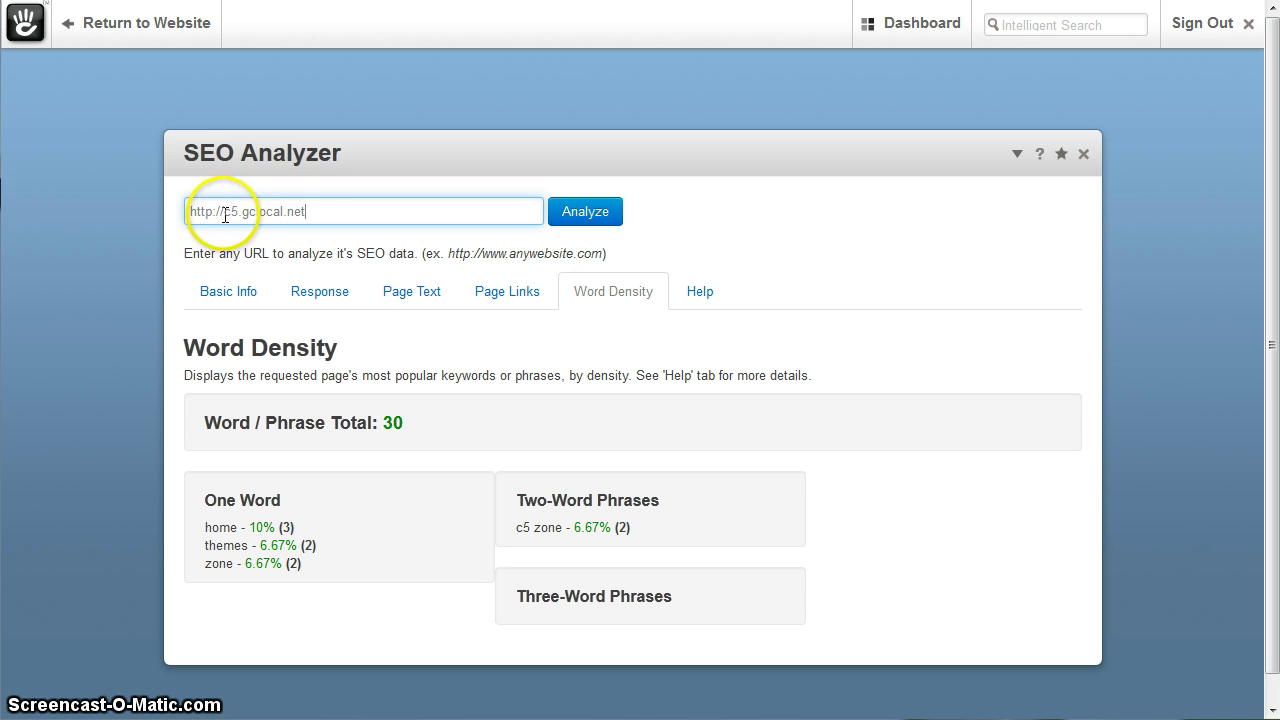
left_click(242, 213)
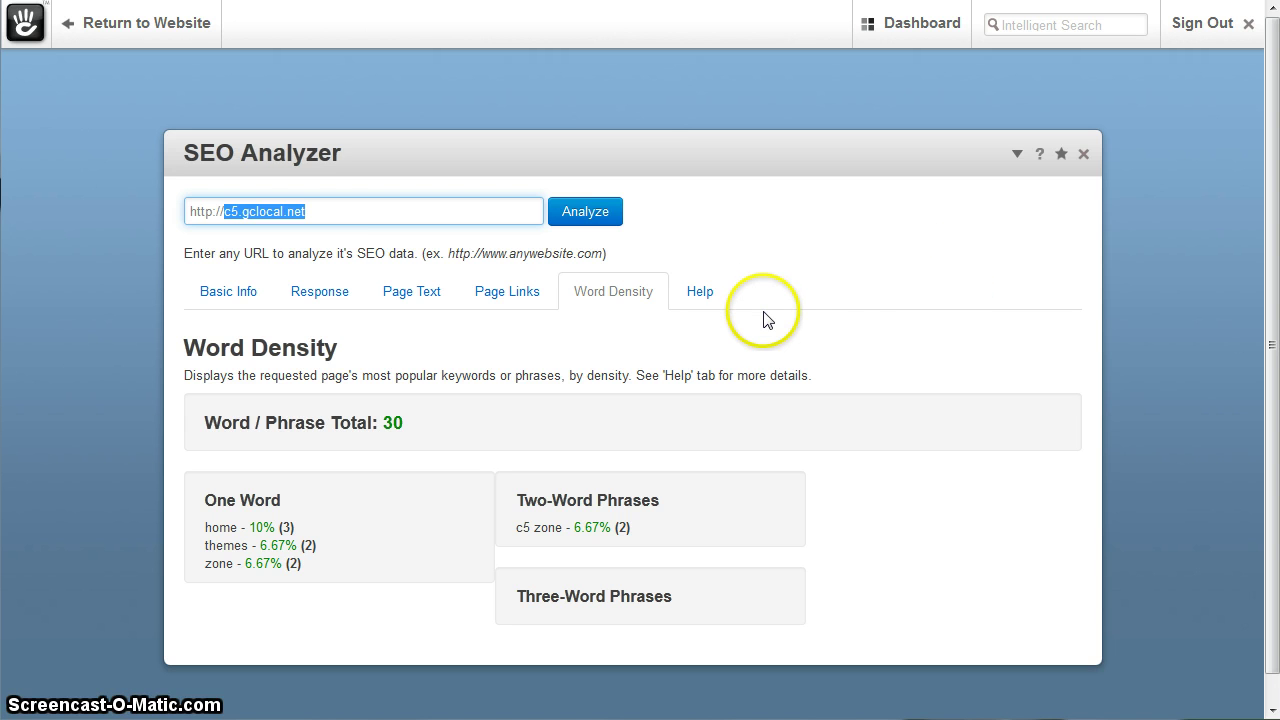
left_click_drag(318, 210, 280, 211)
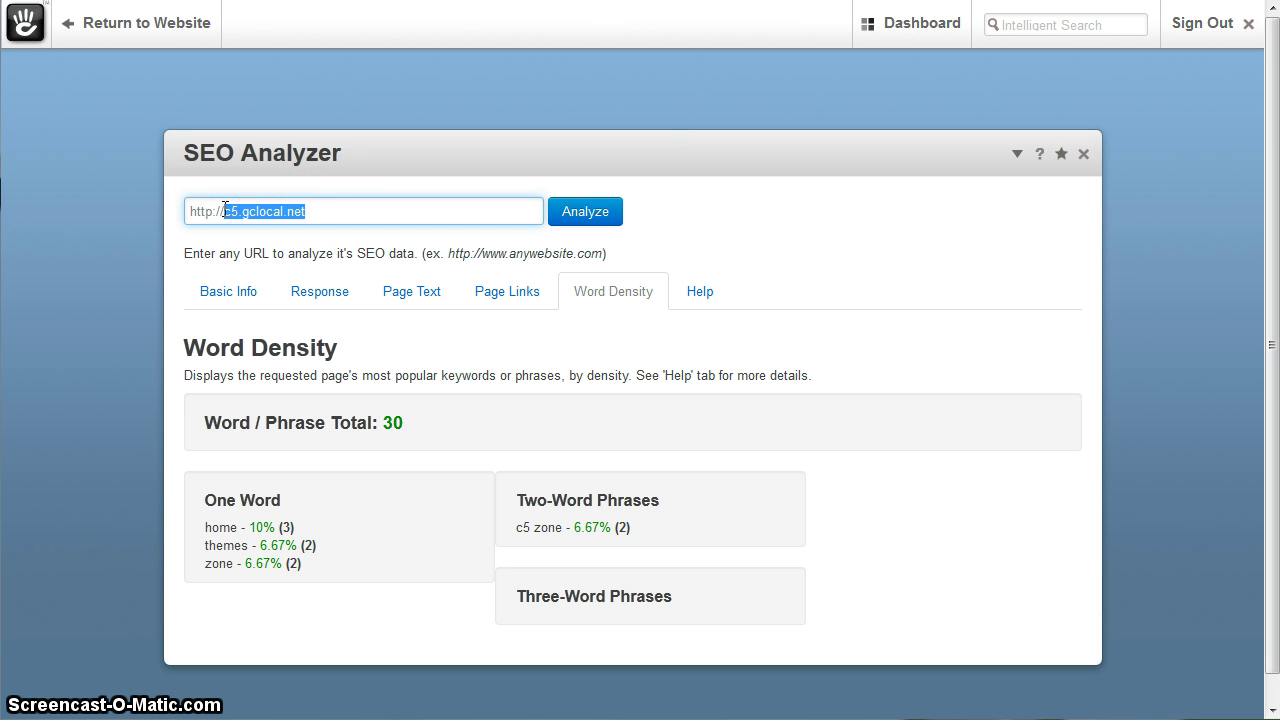
type("rviceallvacuum")
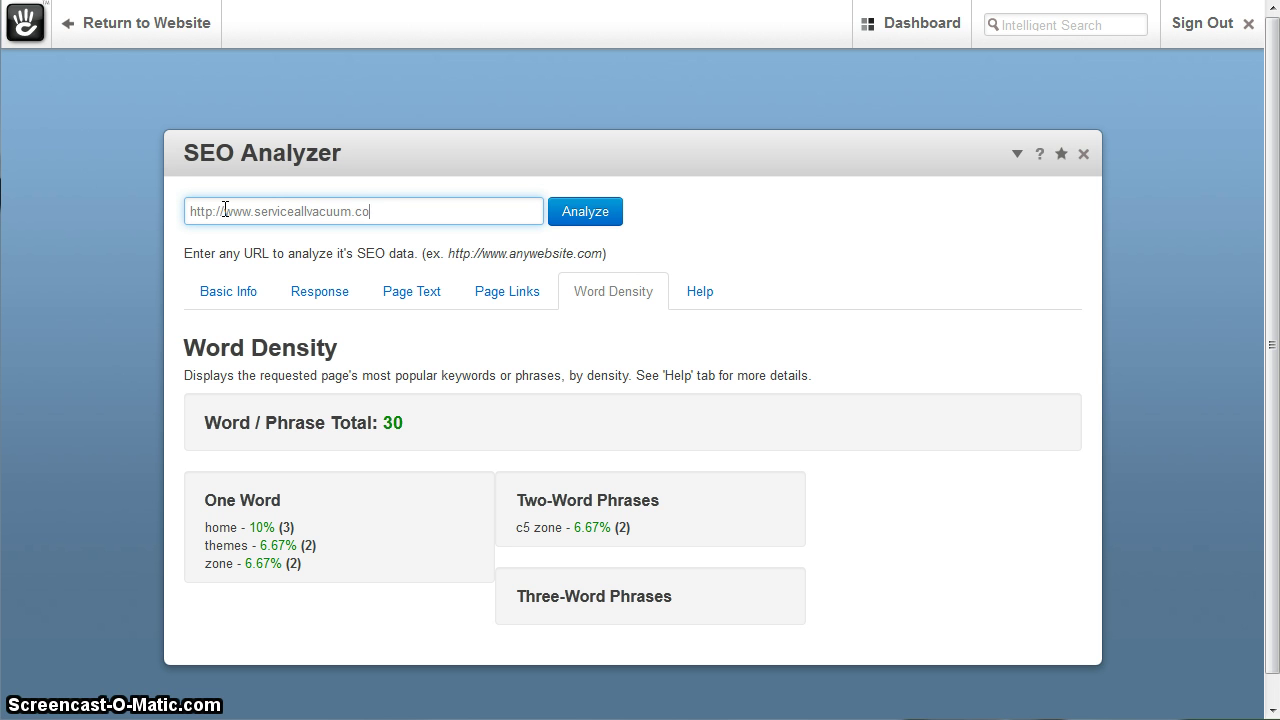
type("/random")
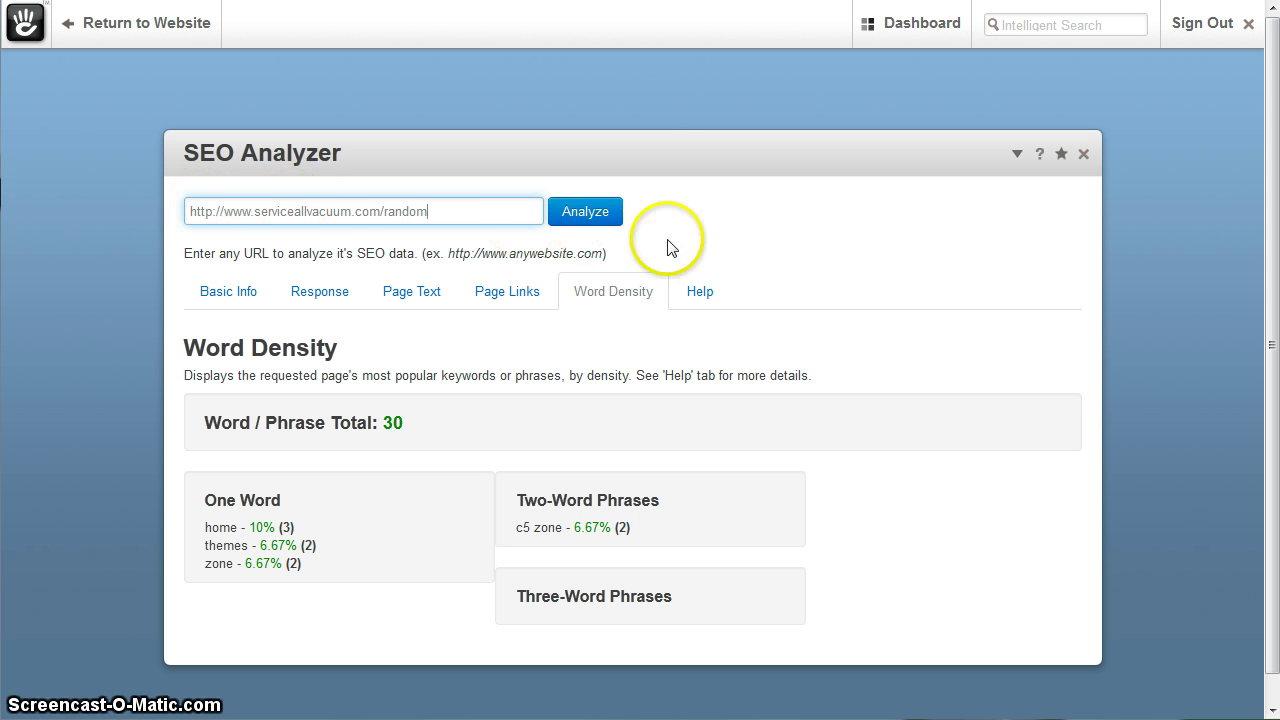
left_click(592, 215)
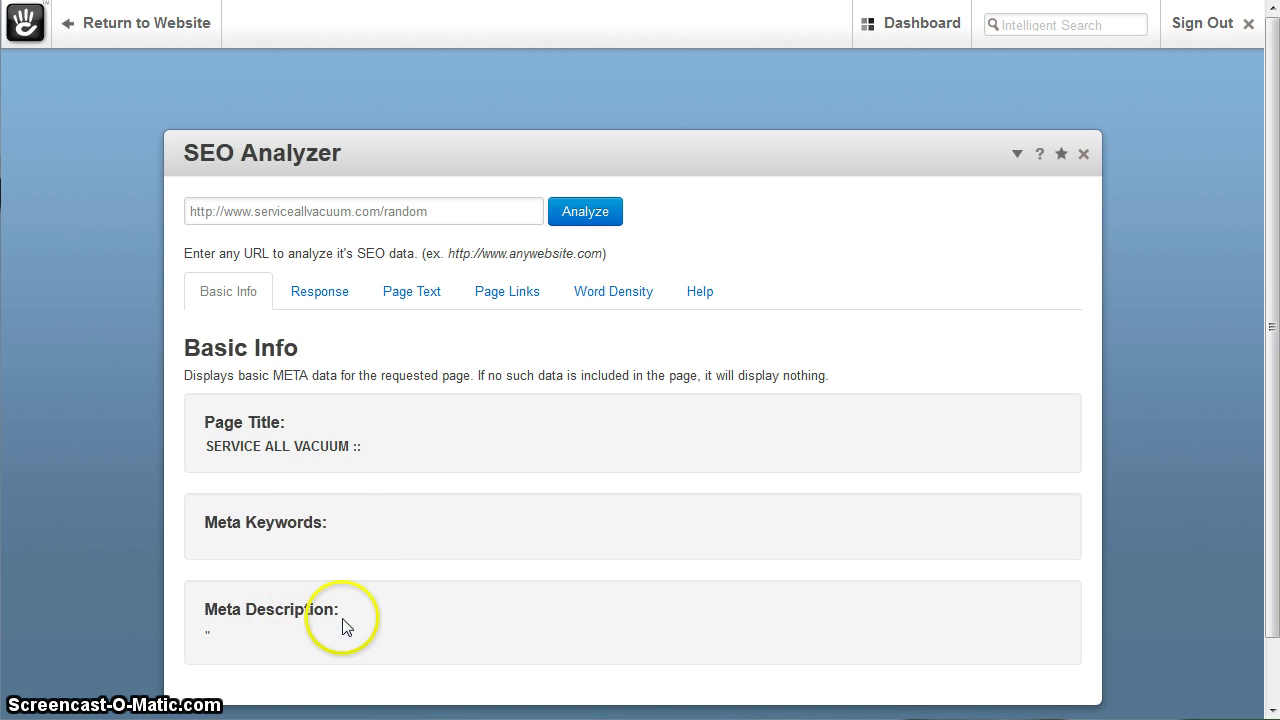
Step: Confirm the /random page returns status 404 and view the help explaining status codes
left_click(319, 291)
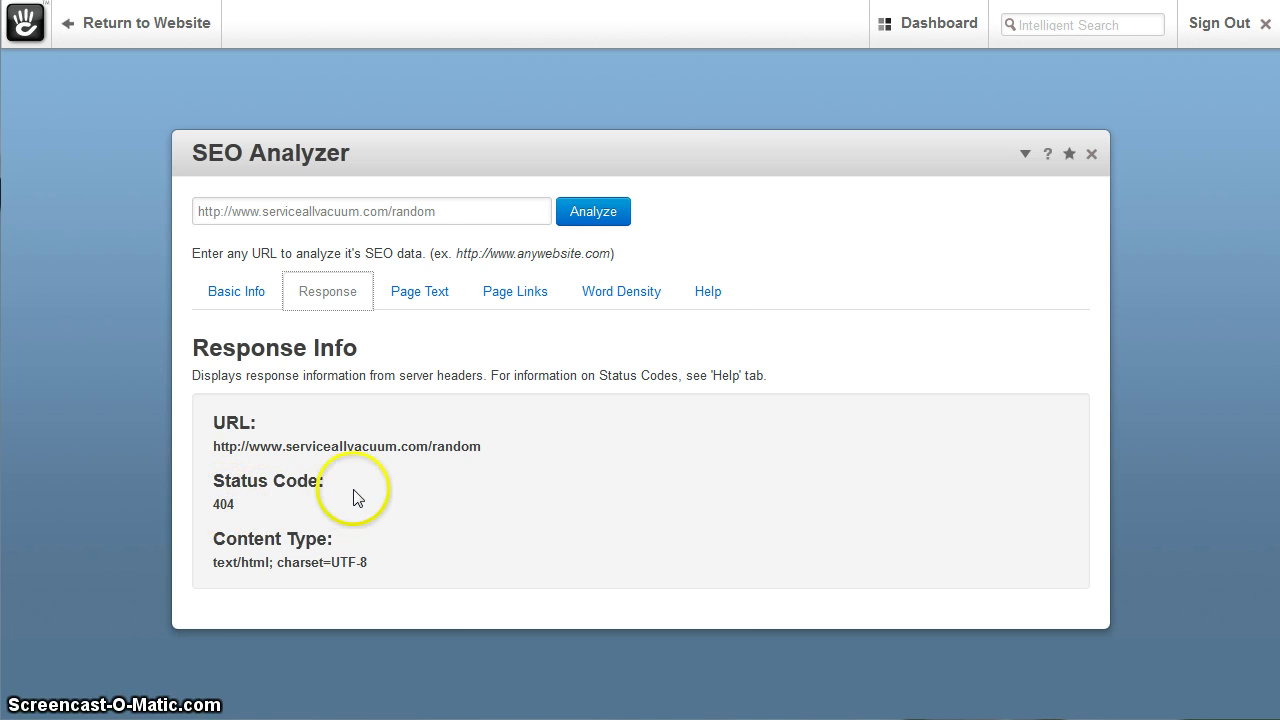
left_click(706, 291)
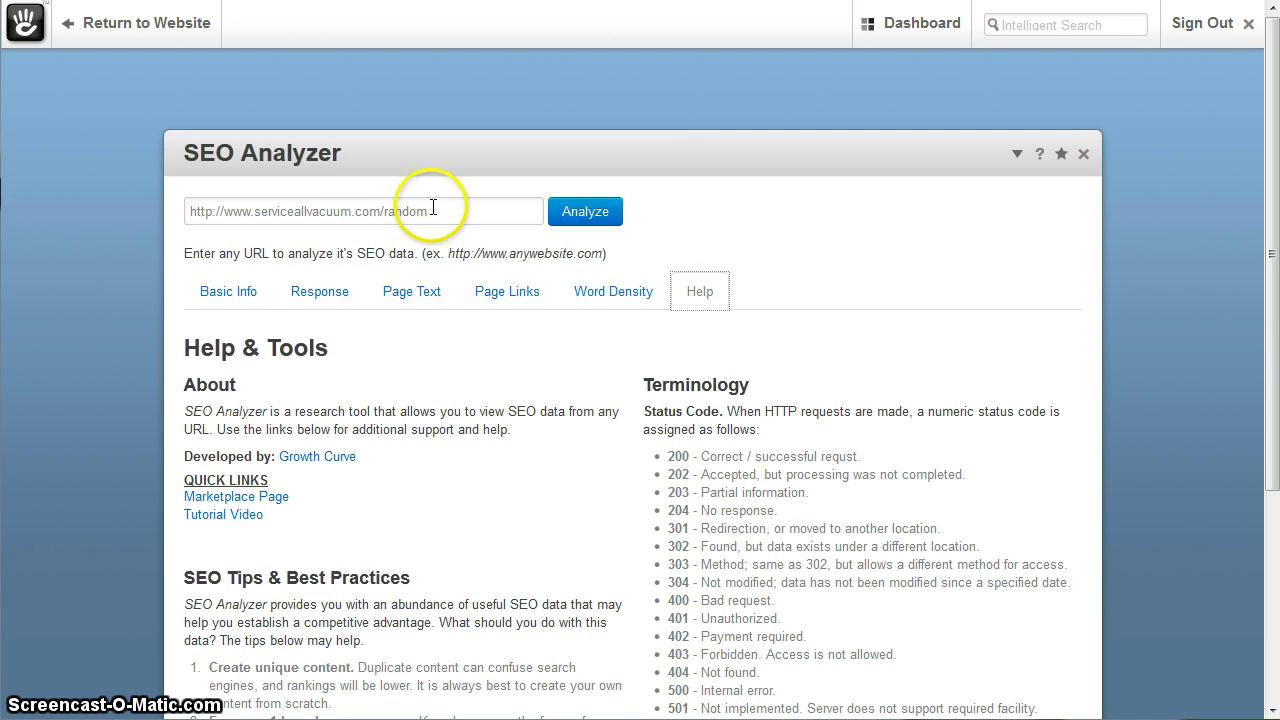
left_click_drag(433, 207, 390, 205)
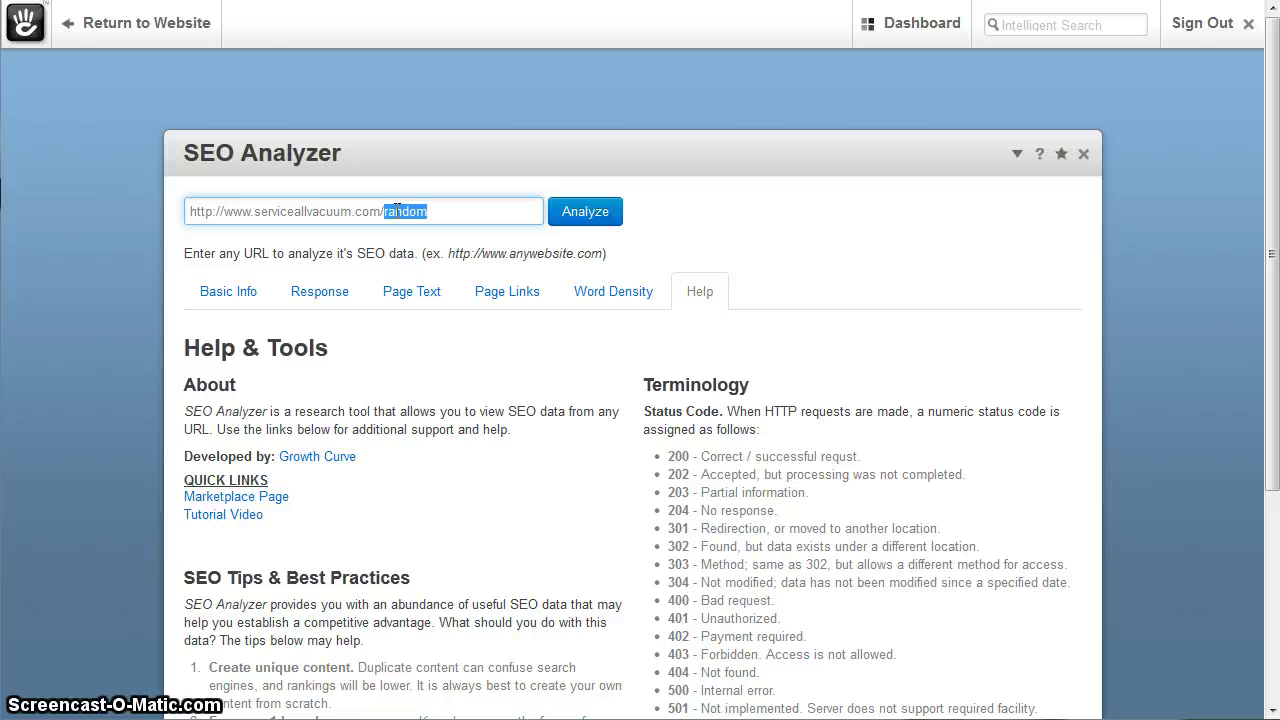
left_click(423, 206)
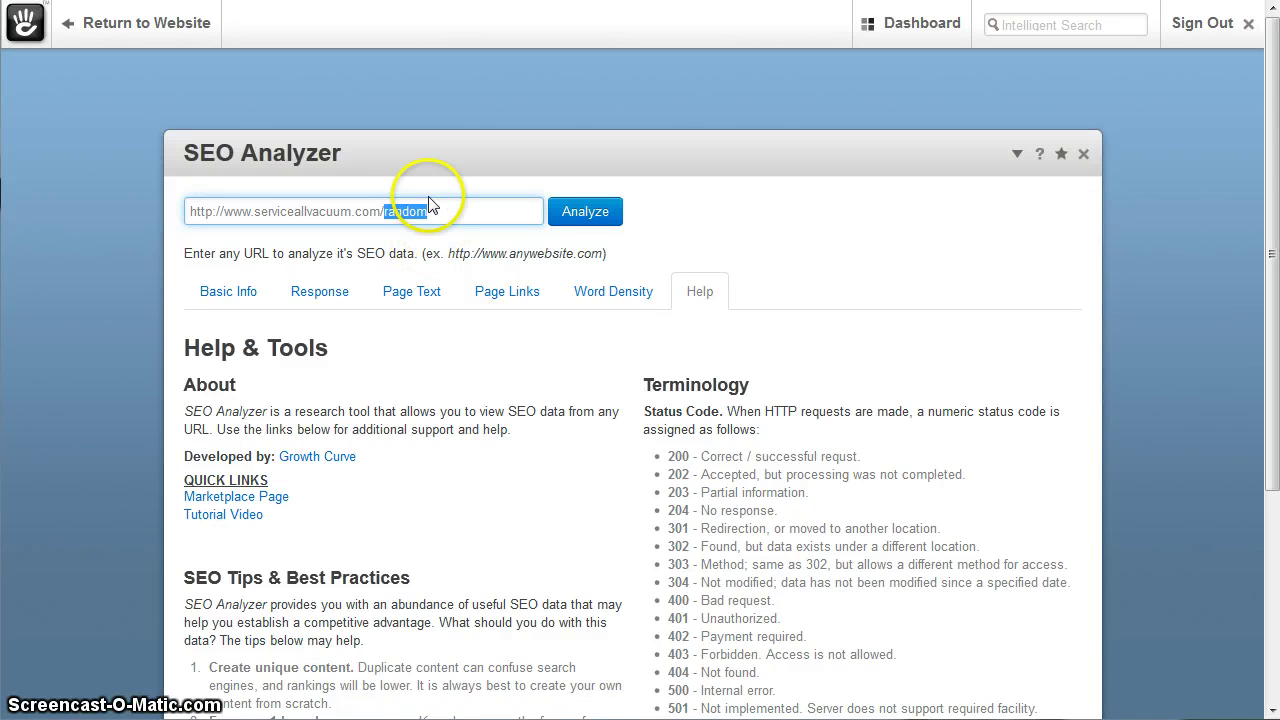
left_click_drag(433, 208, 247, 212)
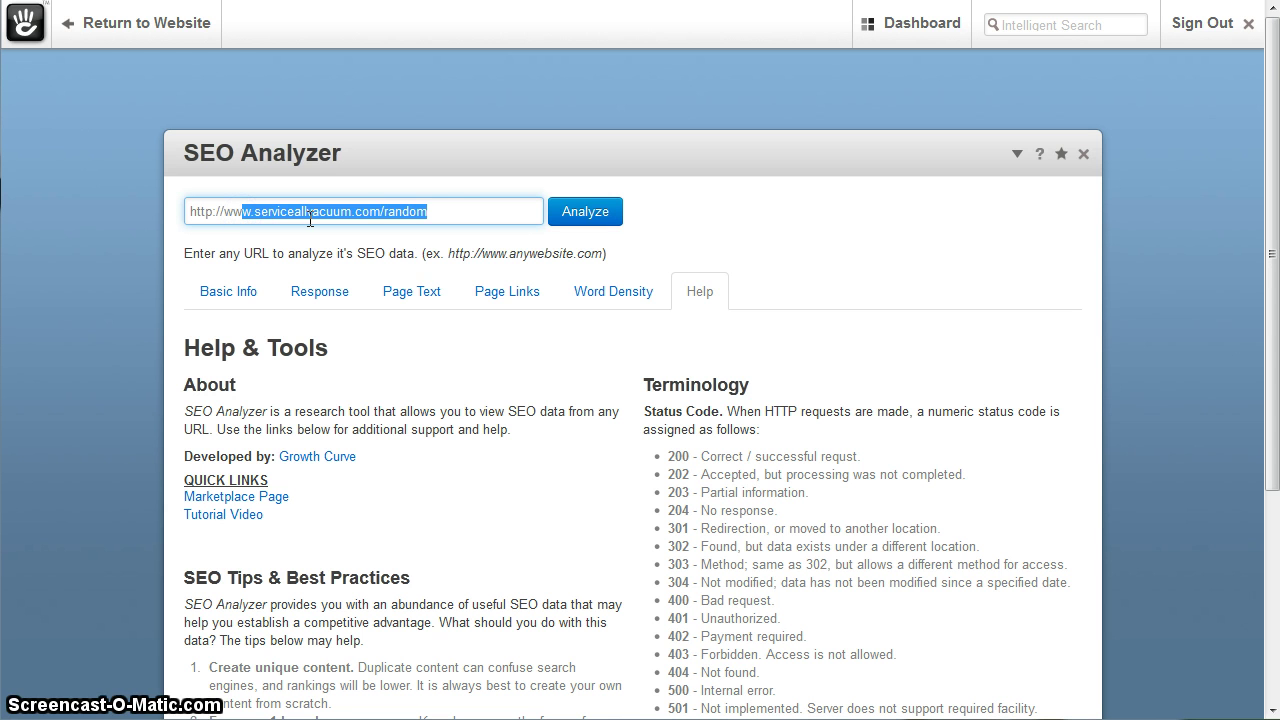
key("BackSpace")
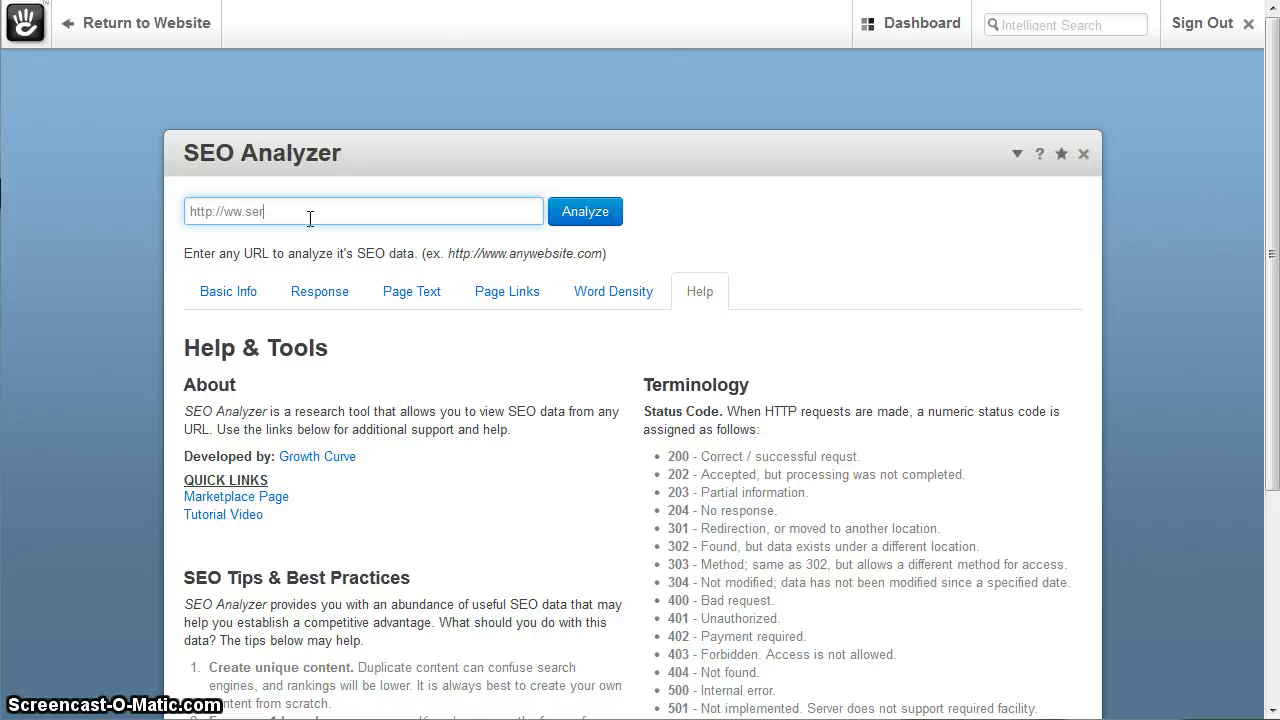
type(".serviceallvacuum.com")
left_click(592, 222)
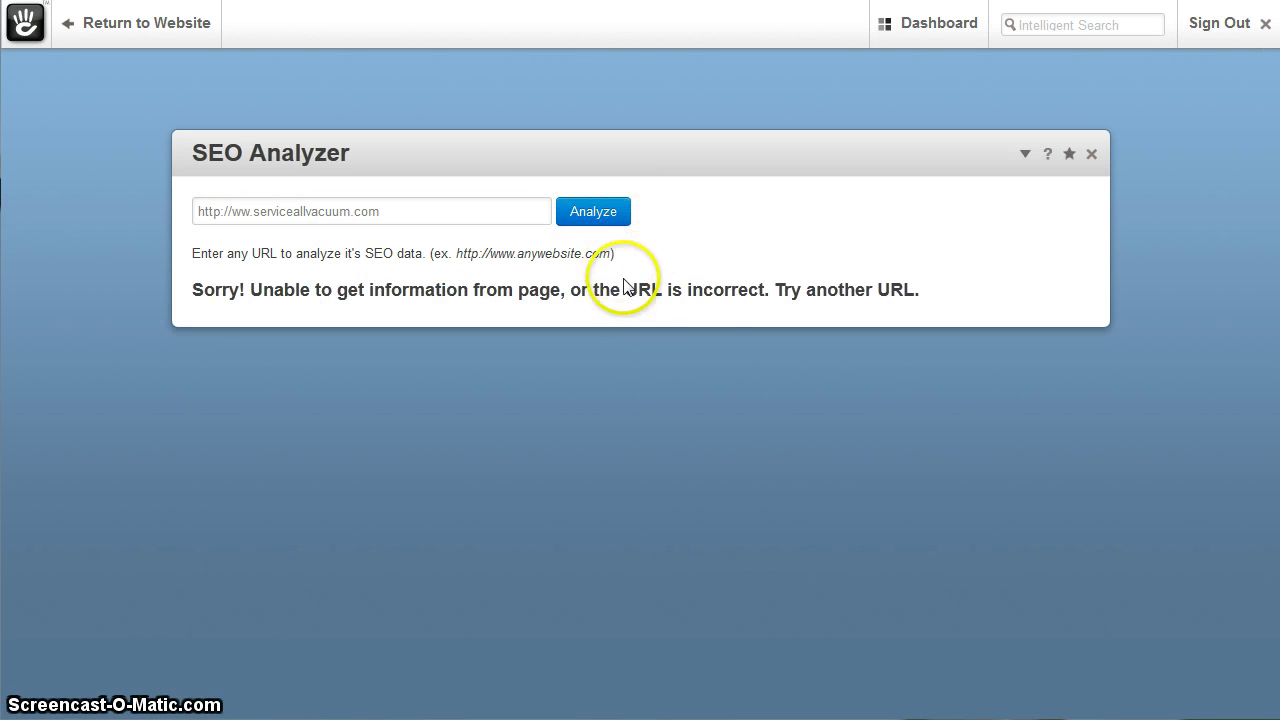
left_click(250, 213)
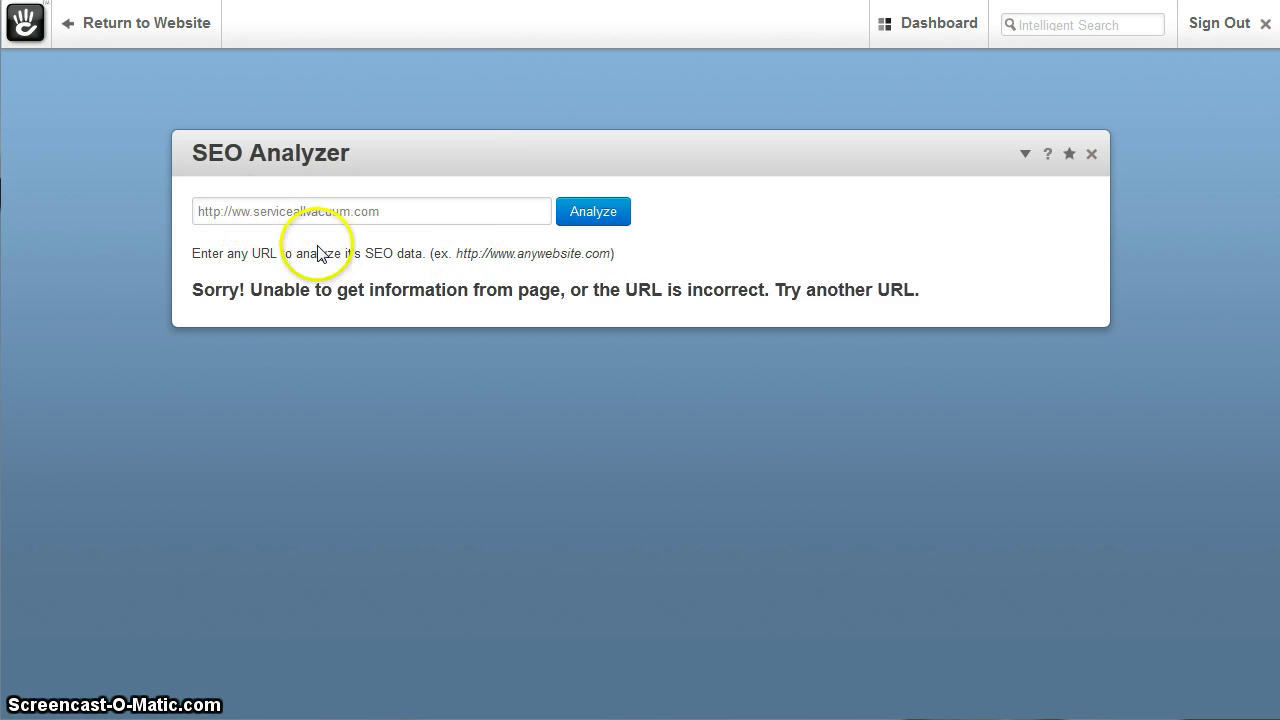